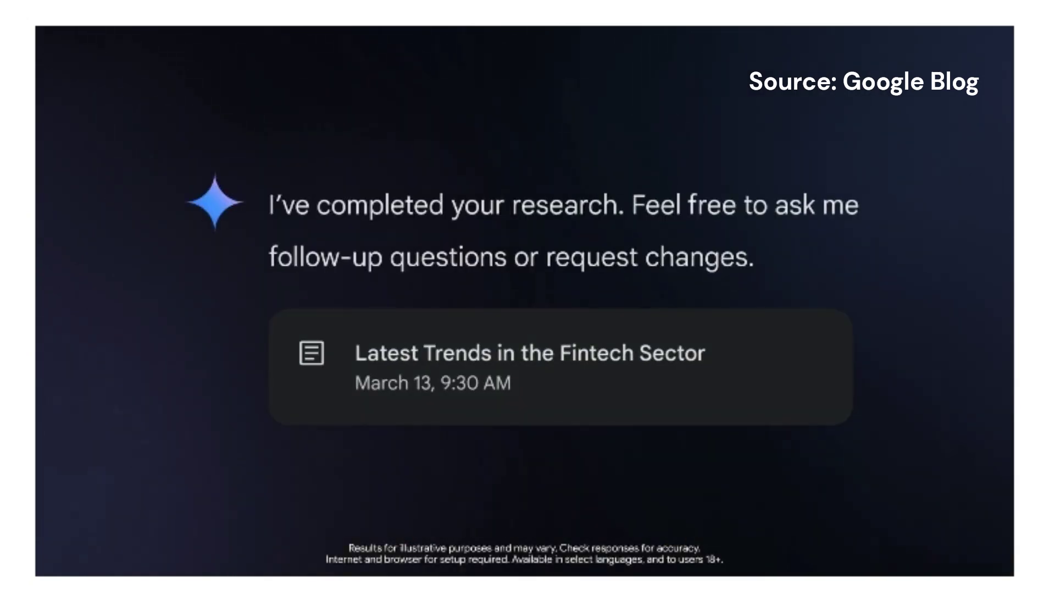
click(560, 367)
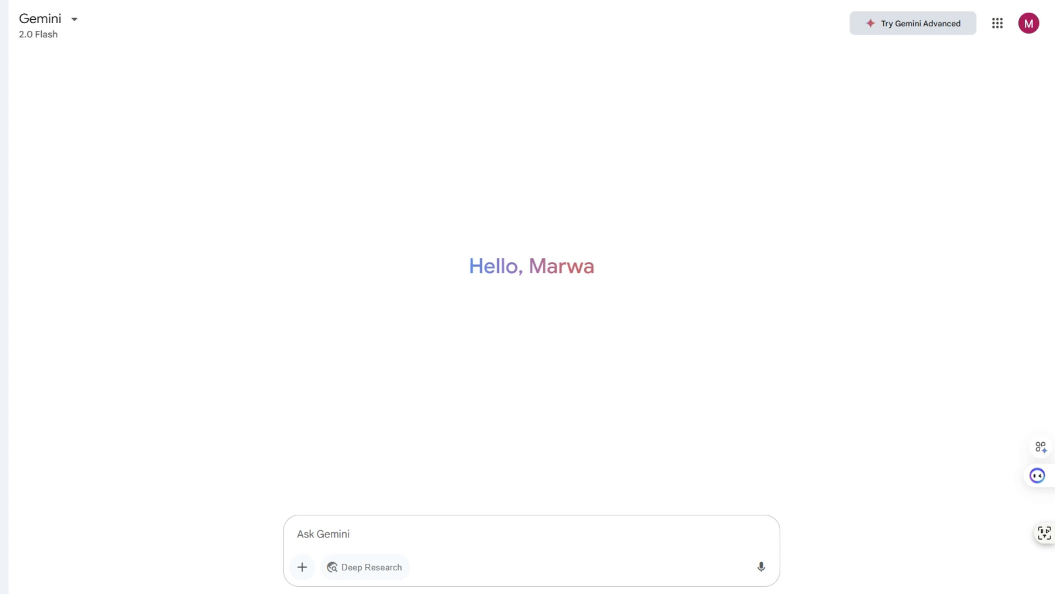
Select Deep Research and submit a request for a detailed report on the top 10 AI productivity tools with free plans, covering pros, cons and maximum benefits
click(77, 24)
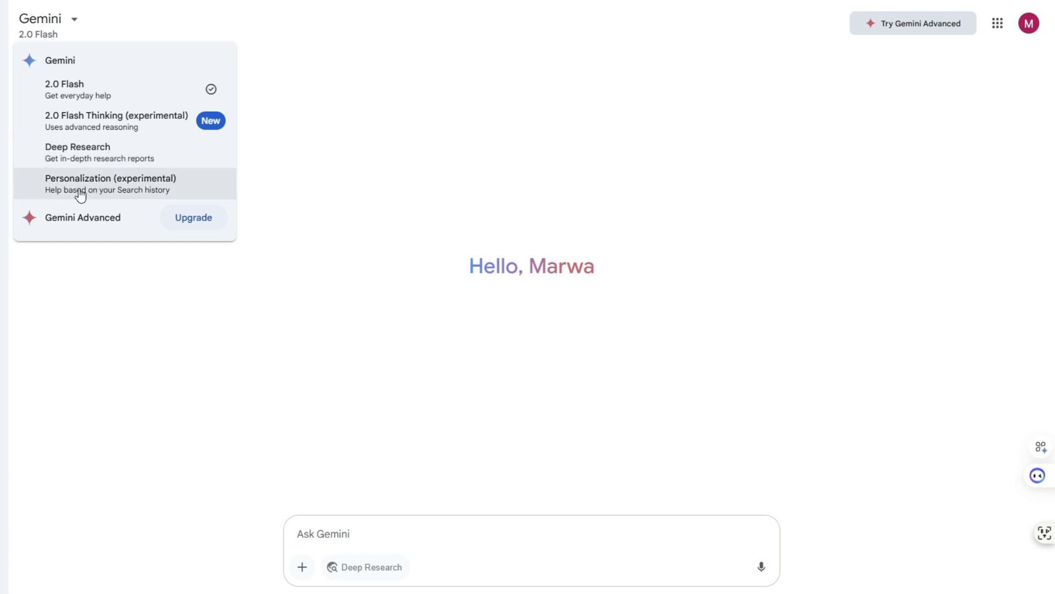
click(68, 153)
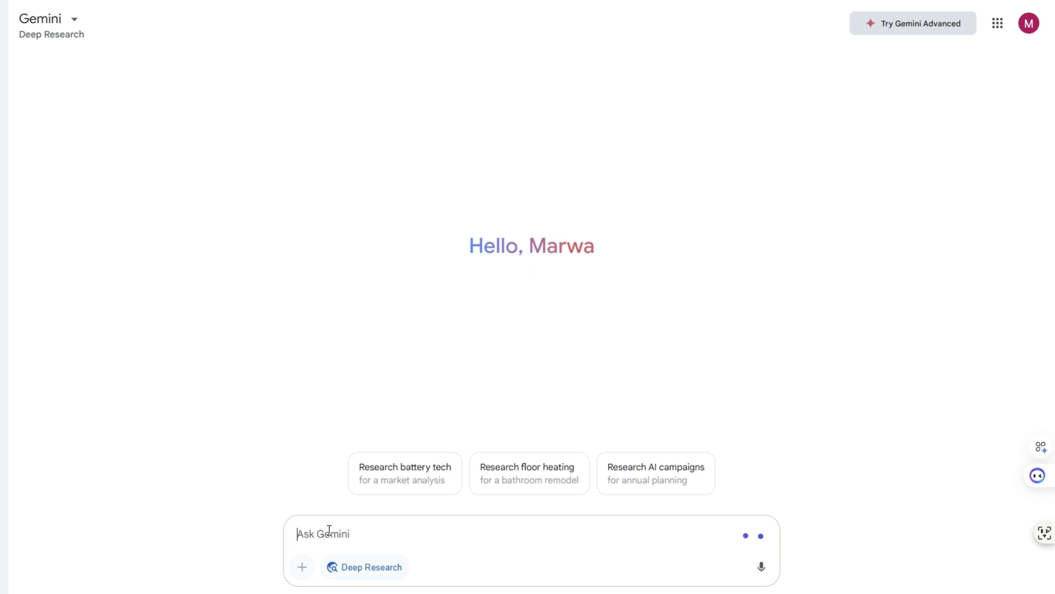
text(Give me a detailed report about the top 10 ai tools i can use to introduce productivity and introduce a free plan. focus on the pros and cons for each one and the max benefits i can get from these tools>:)
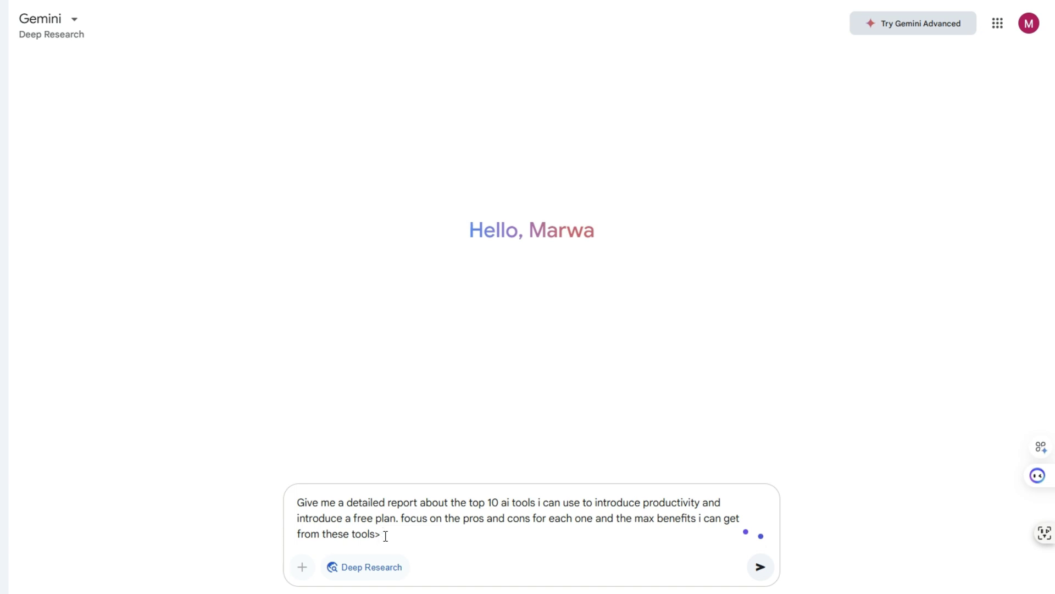
key(BackSpace)
click(761, 567)
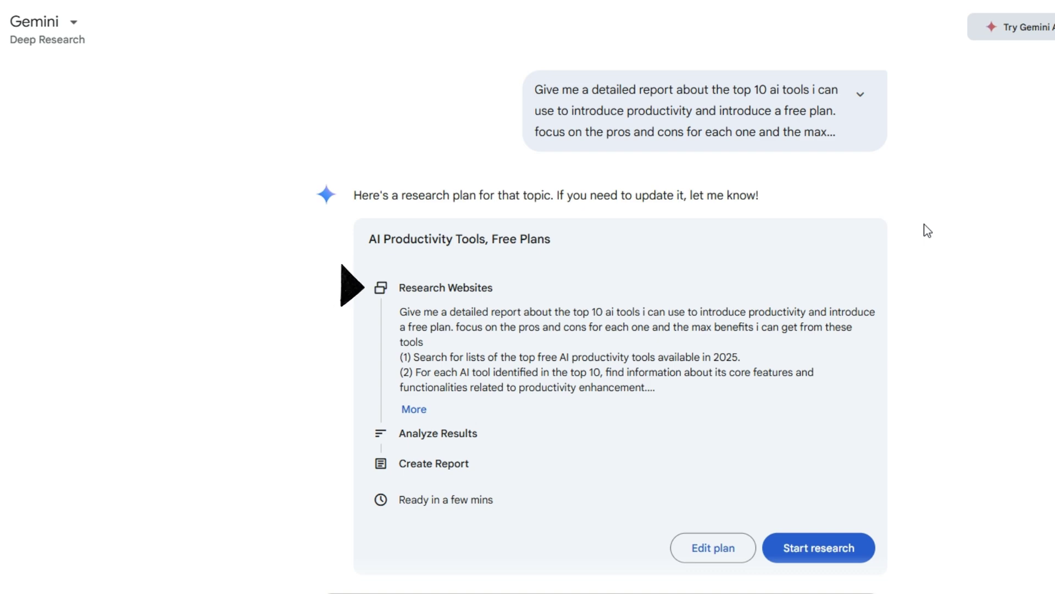
Expand the full research plan to read all its steps and request to edit it
click(418, 408)
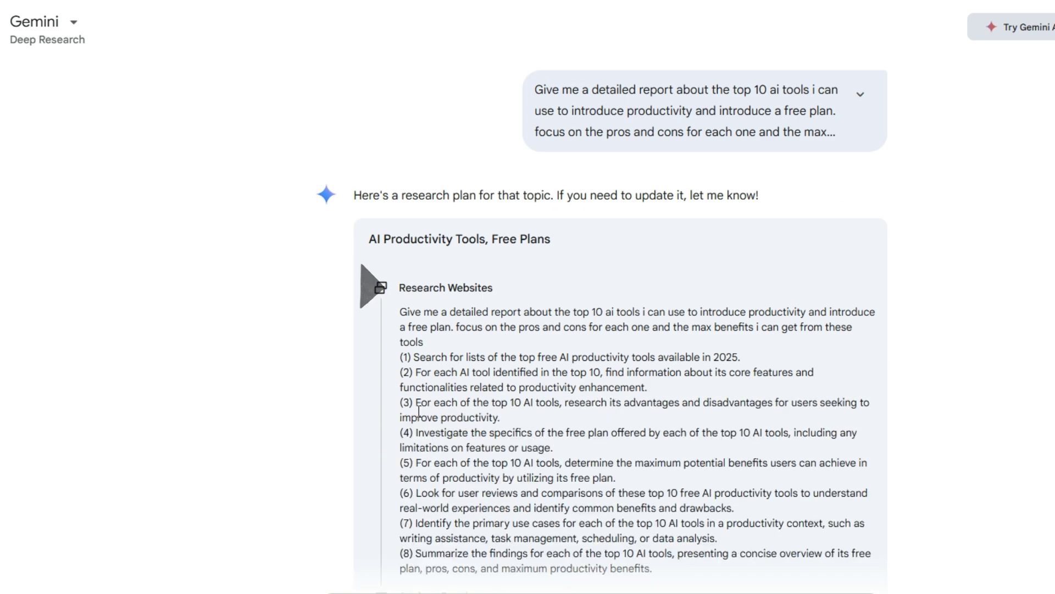
scroll(502, 423, down, 4)
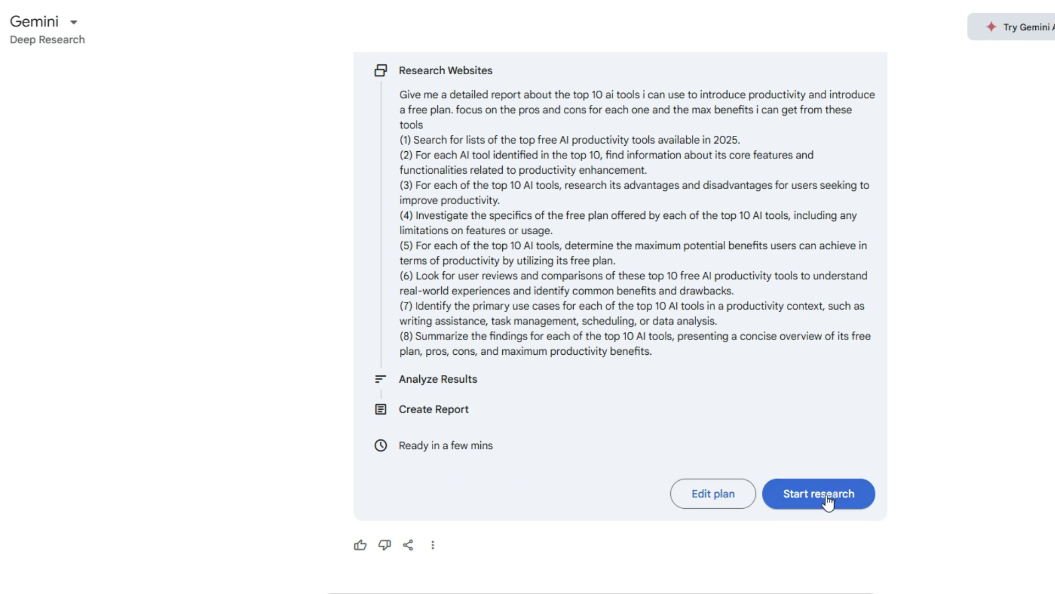
click(682, 500)
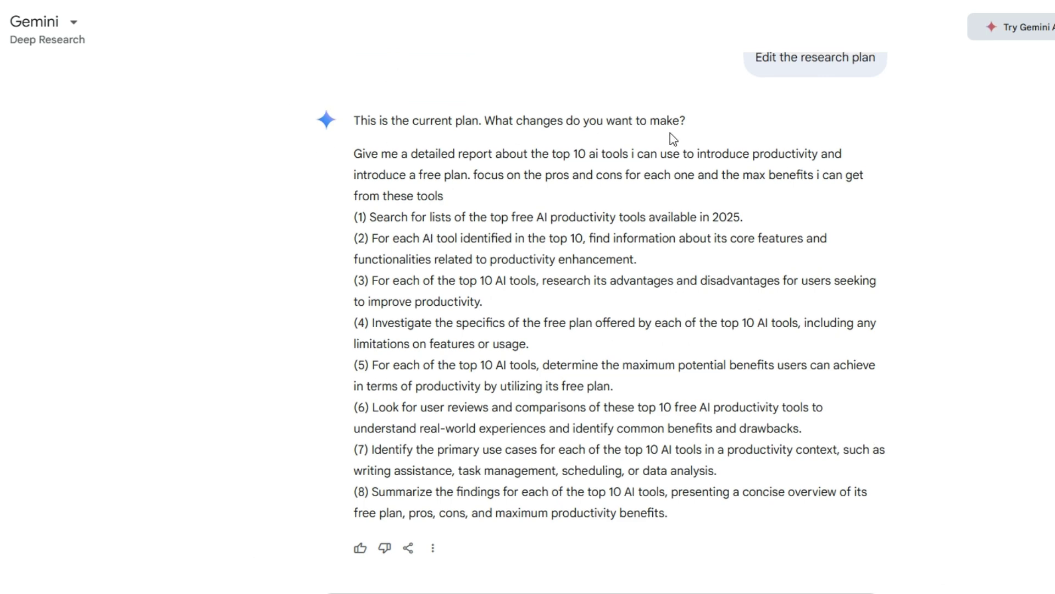
Review the current plan and answer the question about changes with "No any change right now"
scroll(676, 237, up, 4)
scroll(685, 267, down, 4)
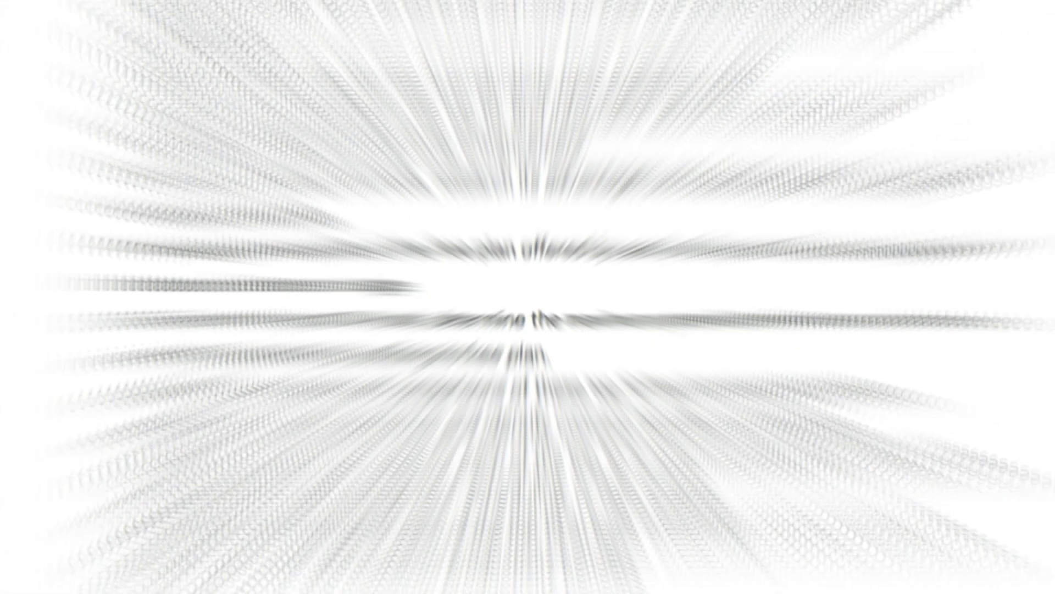
text(No any change)
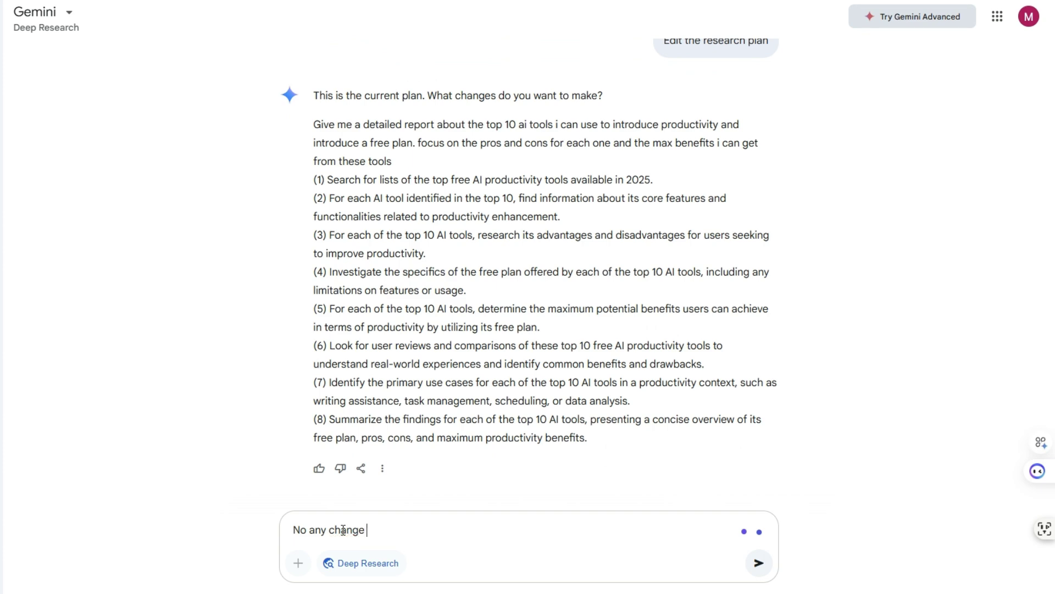
text( right now)
key(Return)
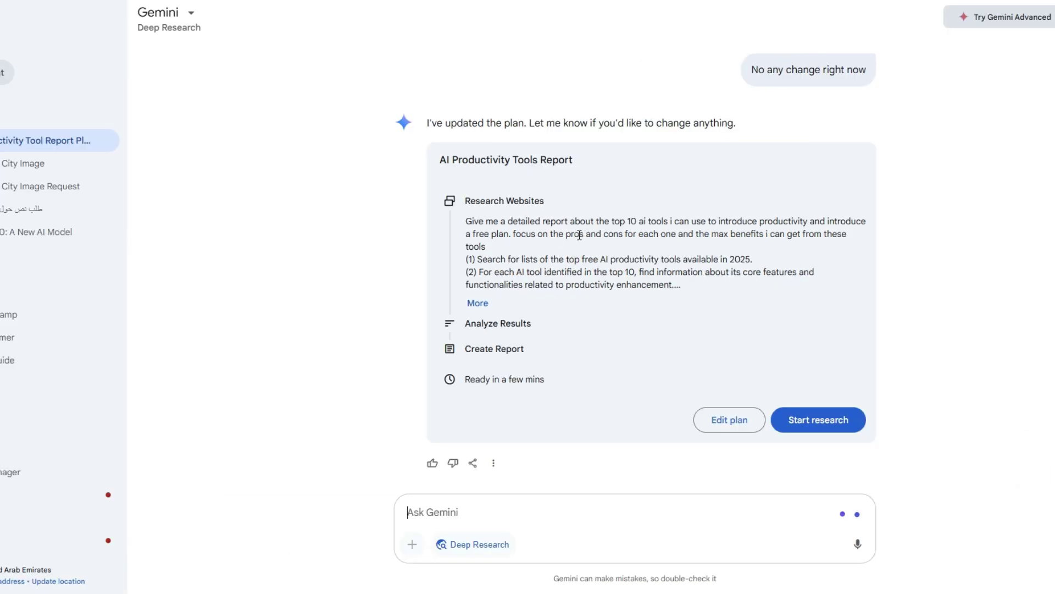
Start the research for the AI Productivity Tools Report and check its reasoning, researched websites and view options while it runs
scroll(626, 220, down, 1)
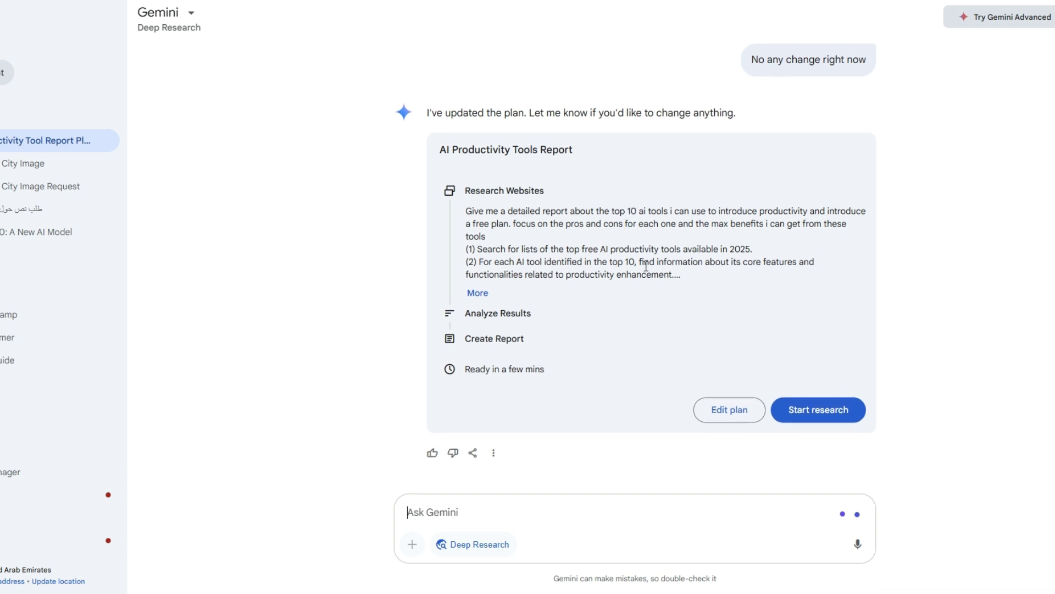
click(817, 413)
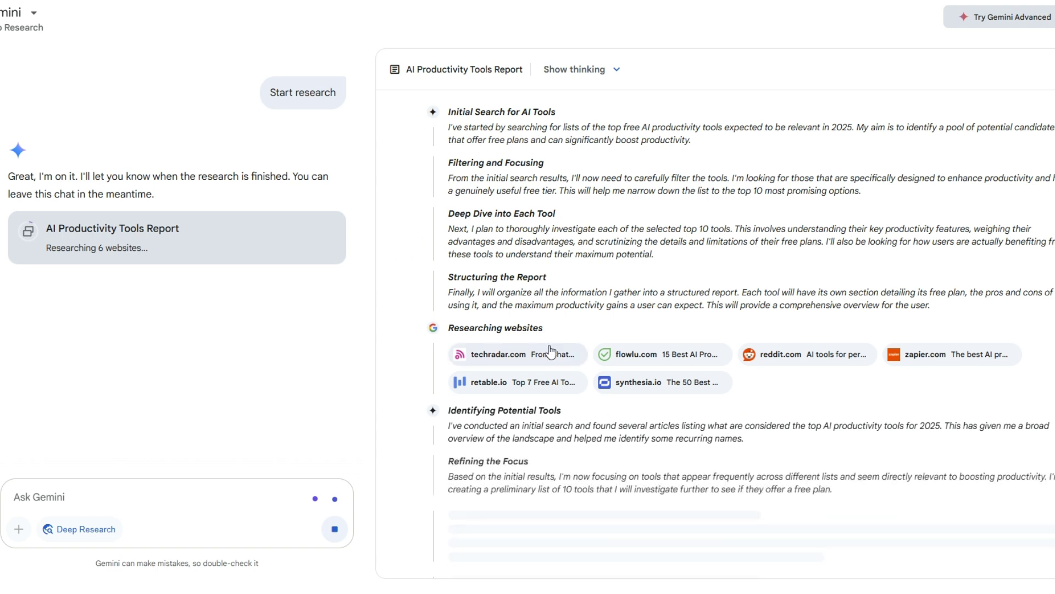
scroll(636, 348, down, 2)
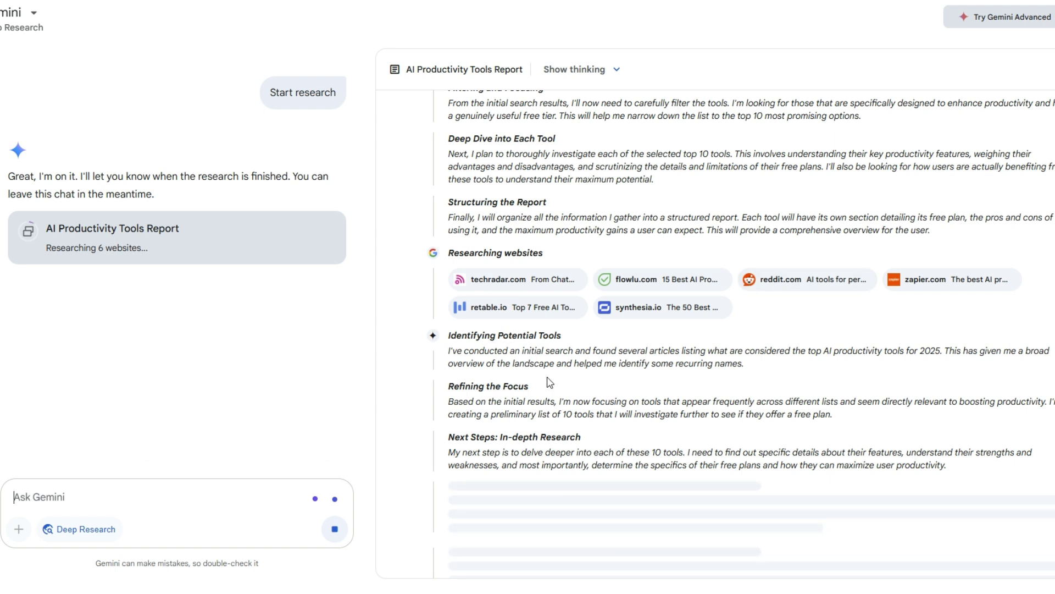
scroll(549, 382, down, 1)
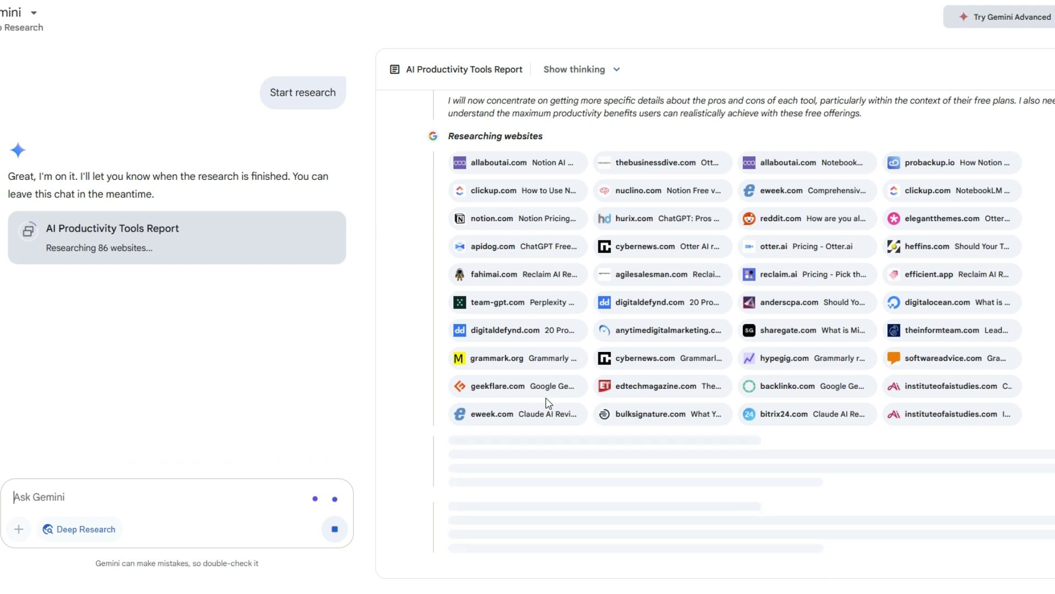
click(616, 72)
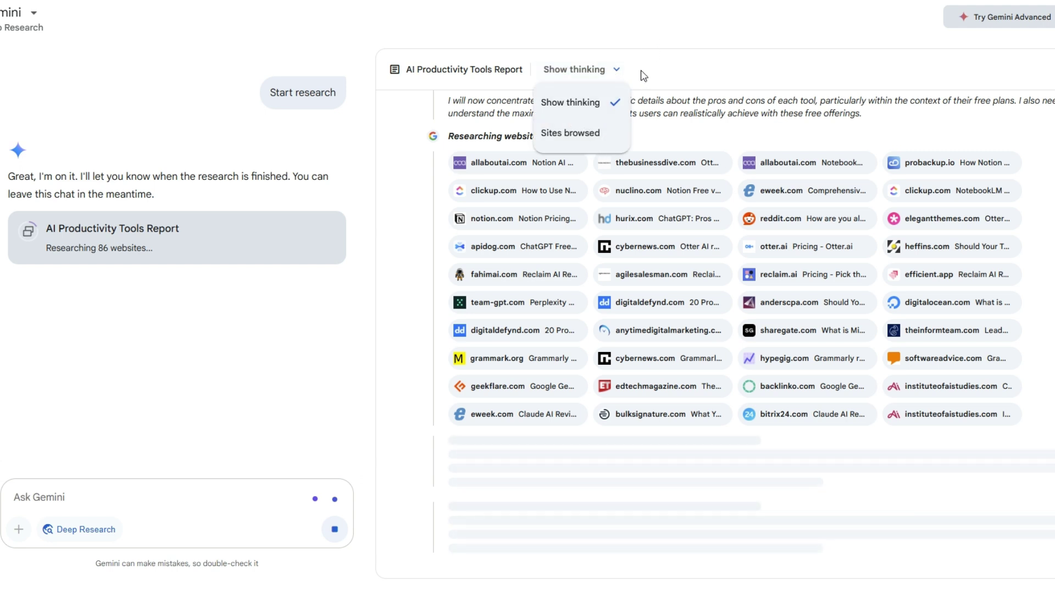
click(642, 37)
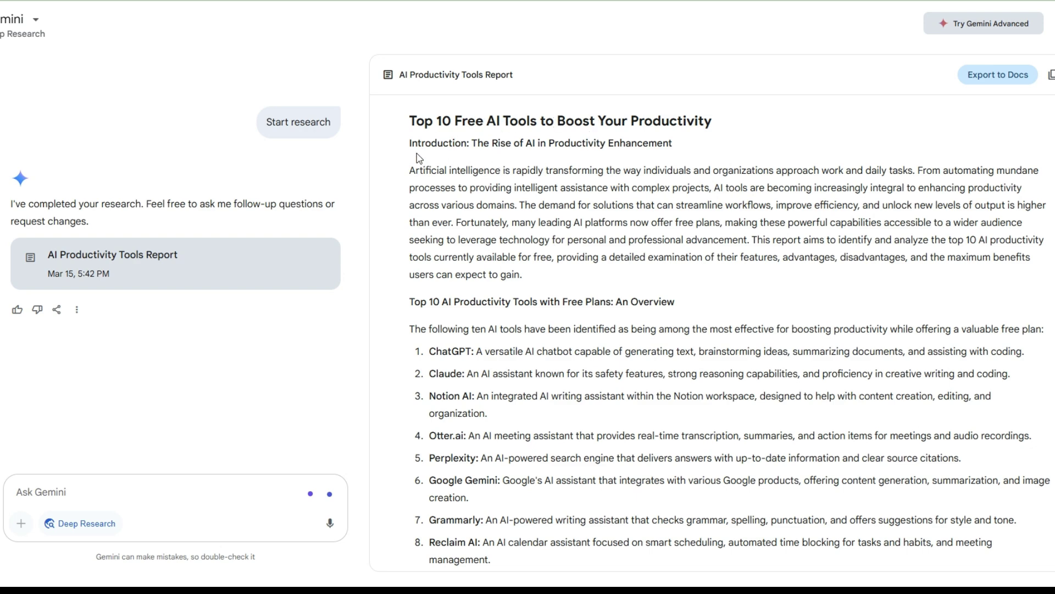
Read the finished report's introduction and its overview list of the top 10 AI productivity tools with free plans
drag(409, 143, 706, 144)
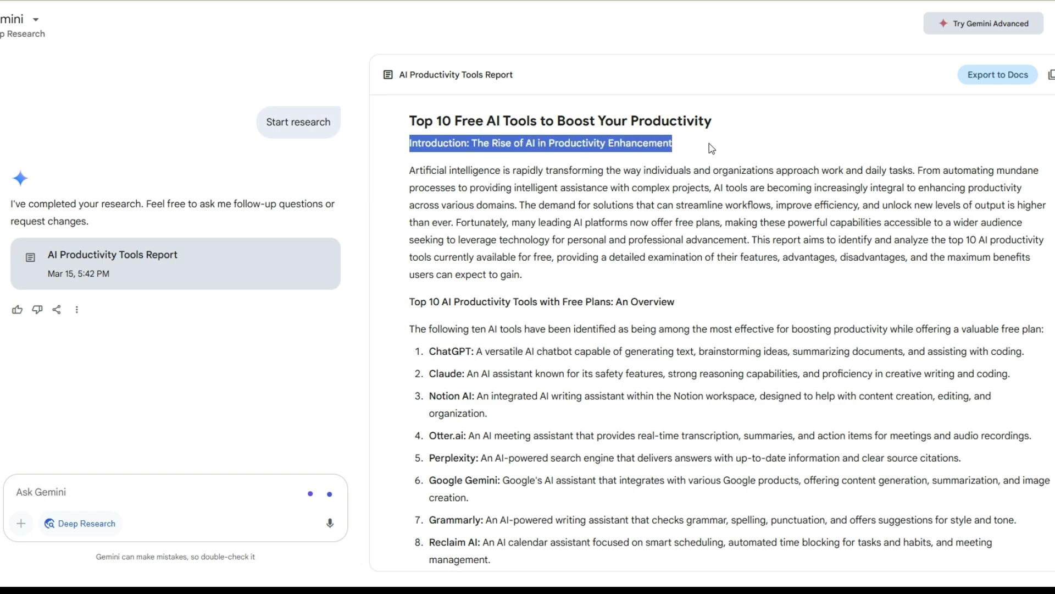
scroll(662, 277, down, 3)
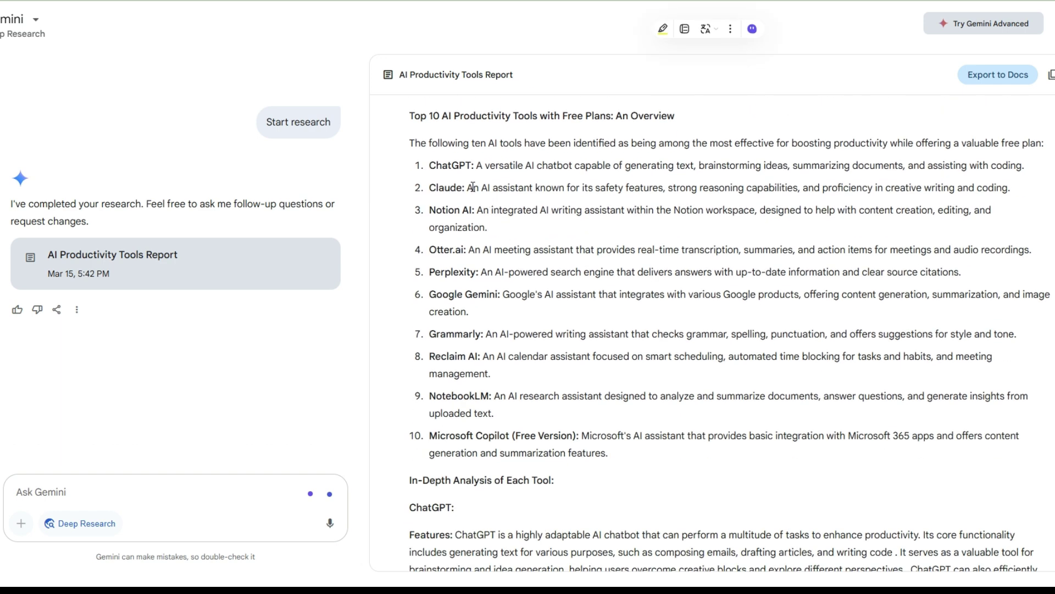
drag(411, 116, 560, 116)
drag(431, 165, 471, 165)
click(431, 246)
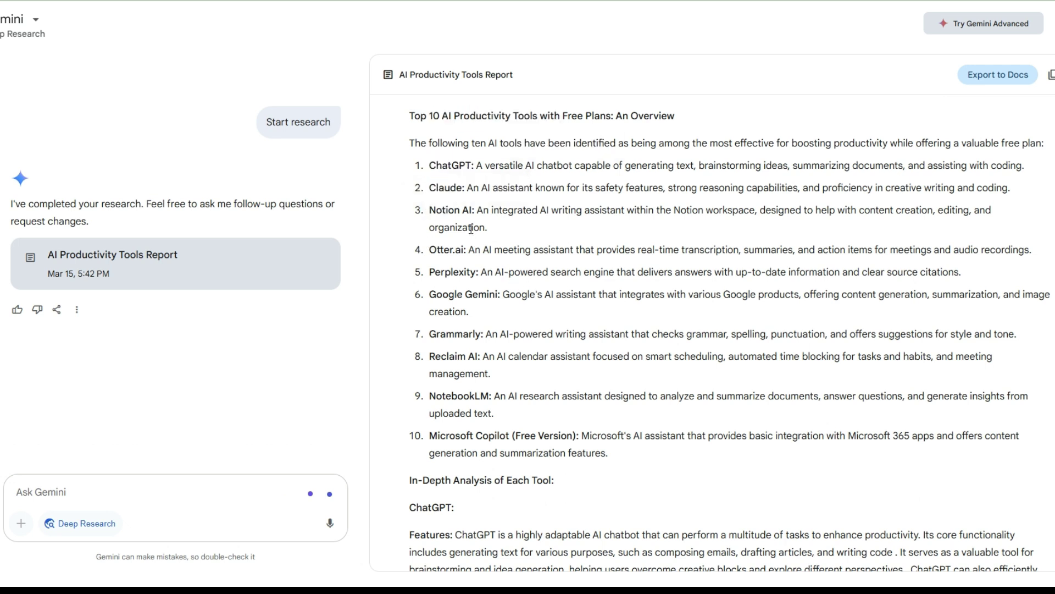
scroll(485, 293, down, 1)
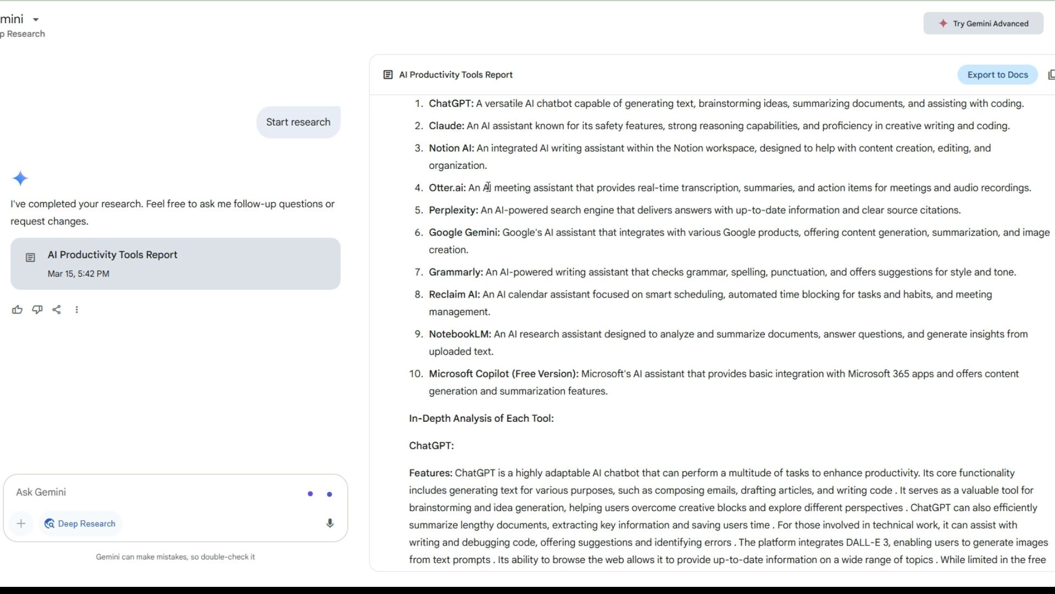
scroll(467, 297, down, 2)
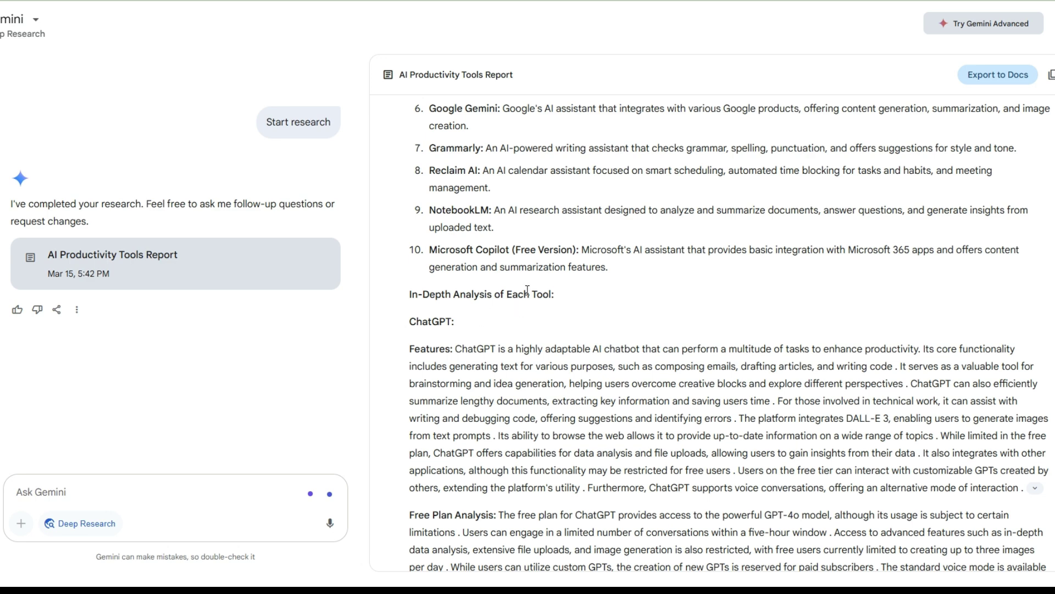
Examine the in-depth analysis of ChatGPT and Claude, including features, free plan, pros, cons and productivity advice
scroll(527, 289, down, 2)
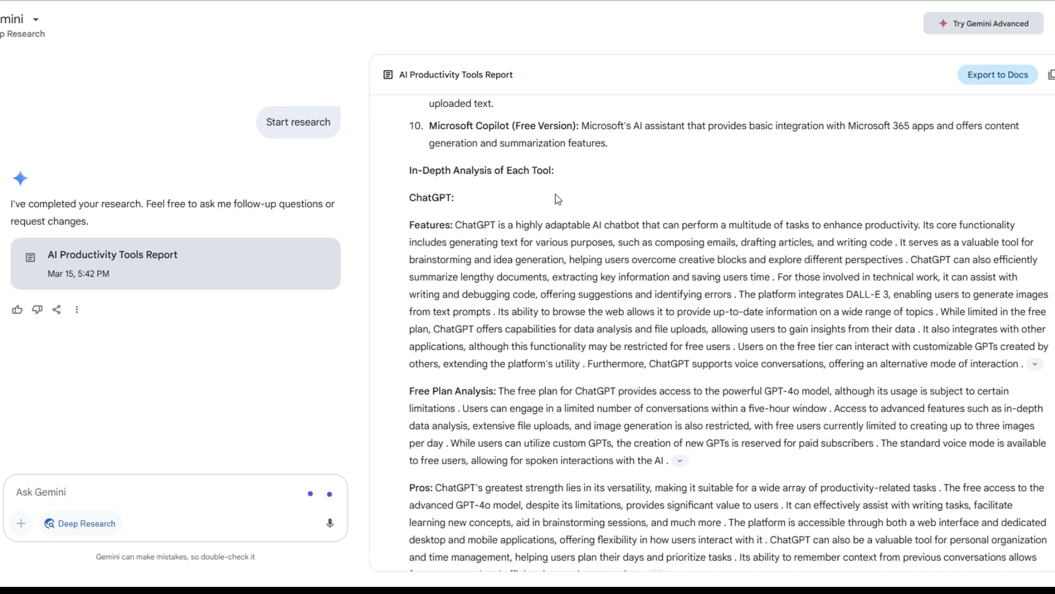
scroll(564, 214, down, 2)
scroll(473, 141, down, 1)
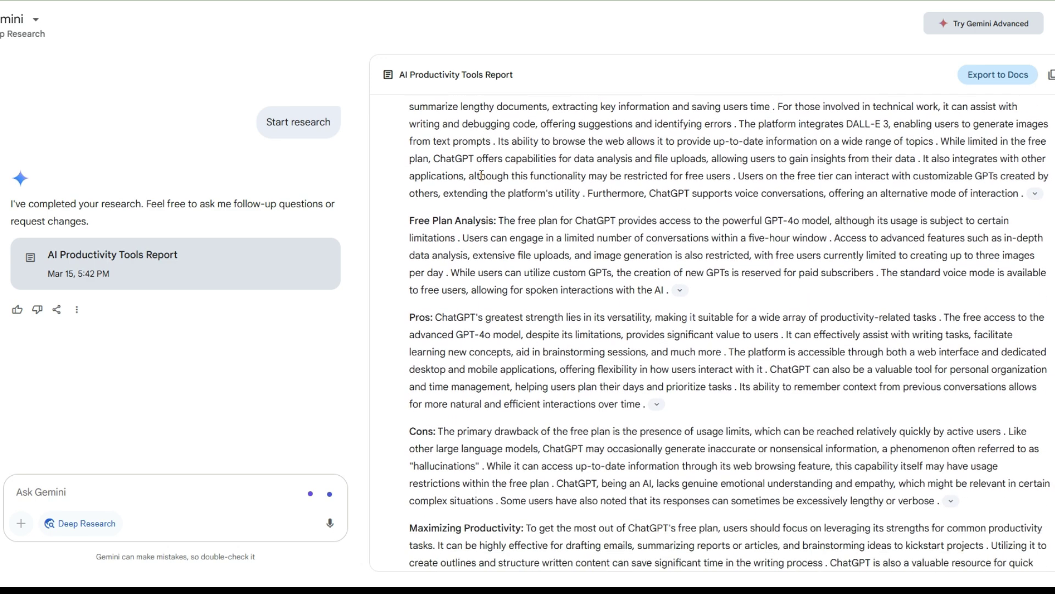
scroll(473, 140, up, 2)
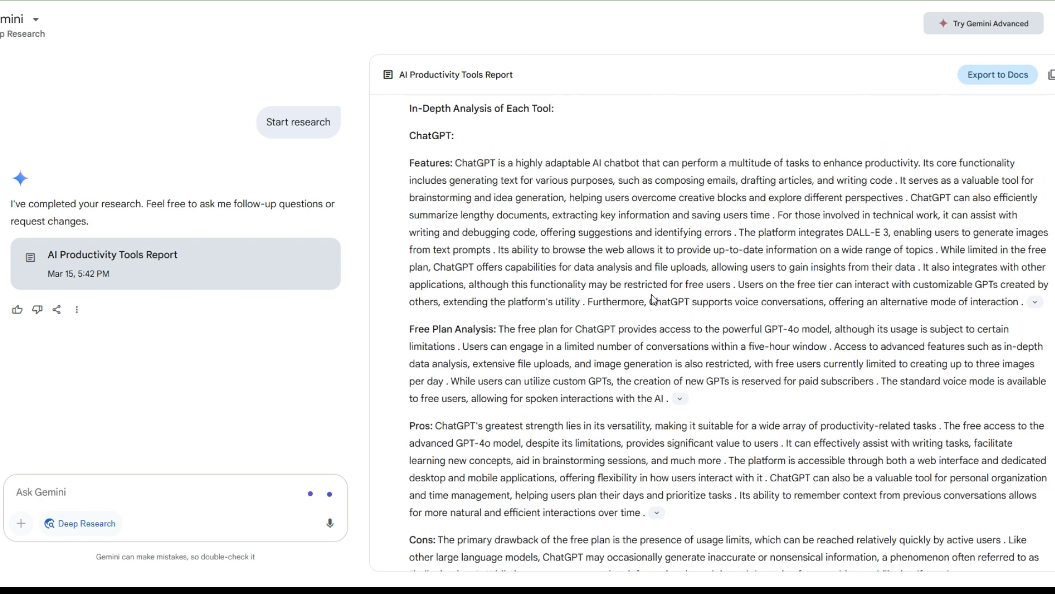
scroll(653, 299, down, 2)
scroll(502, 211, down, 2)
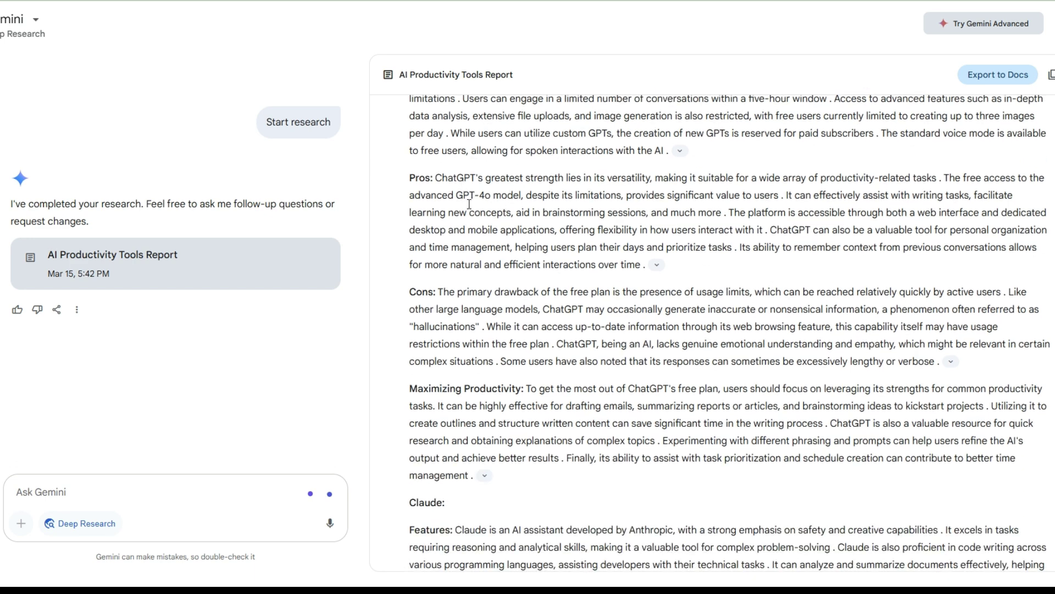
scroll(492, 261, down, 2)
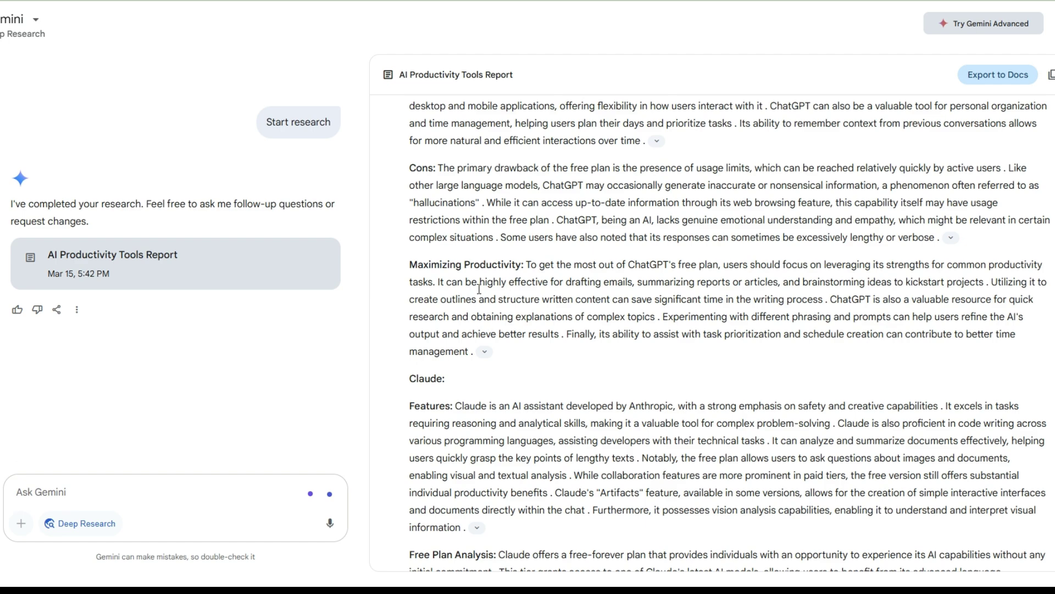
scroll(494, 329, down, 3)
scroll(446, 224, down, 2)
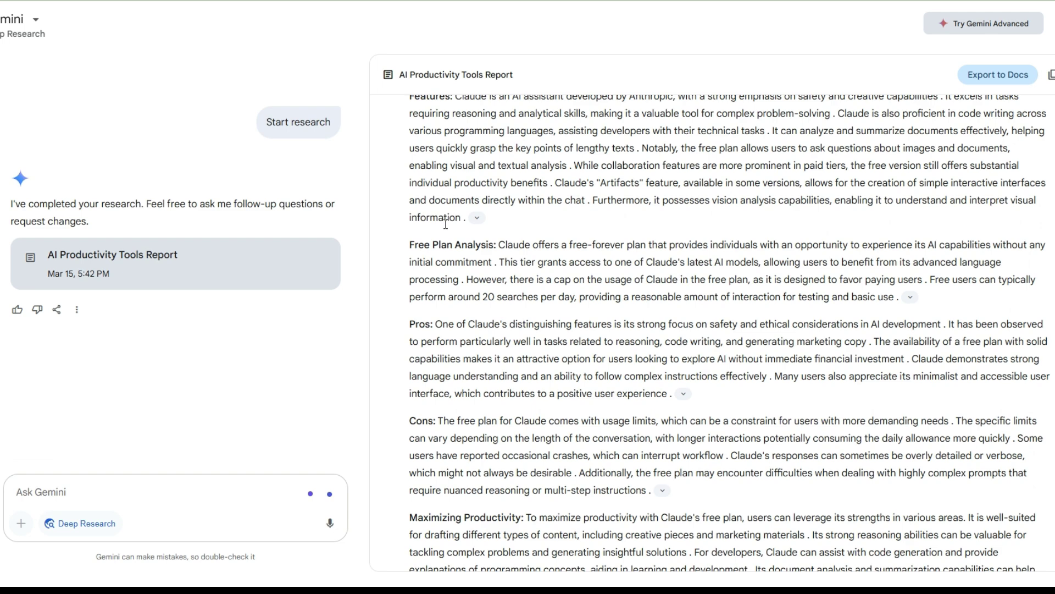
scroll(458, 264, down, 2)
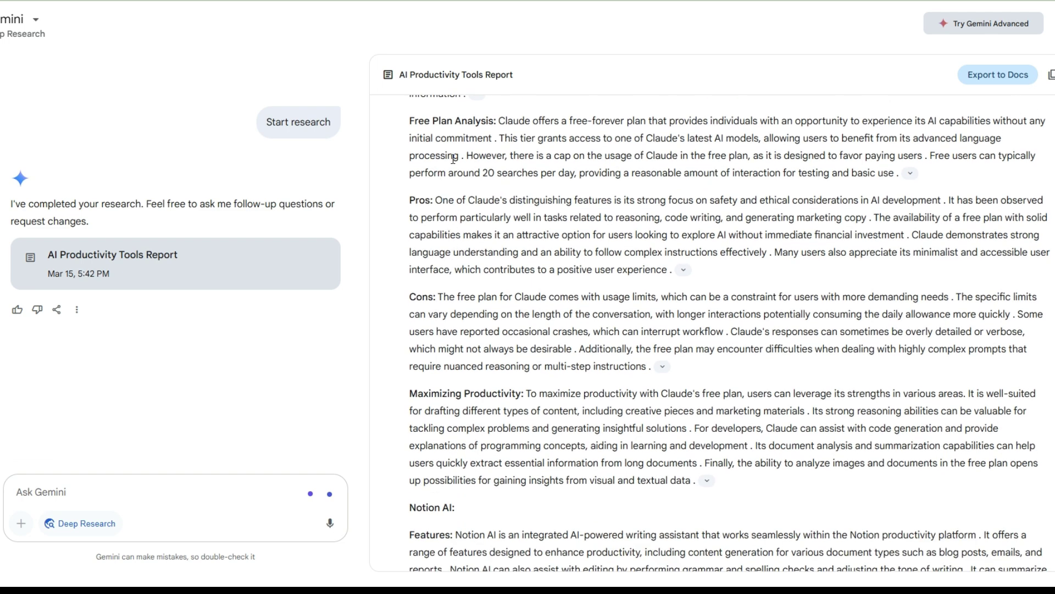
scroll(467, 330, down, 2)
scroll(456, 275, down, 1)
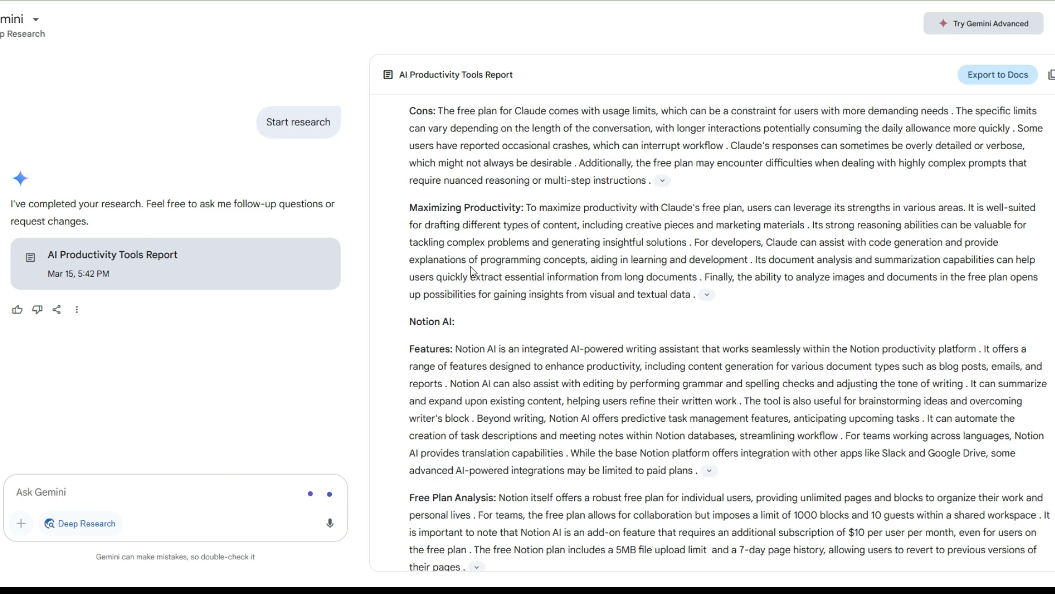
Skim the analysis of the remaining tools, from Notion AI onward, through to the Comparative Analysis table
scroll(493, 231, down, 12)
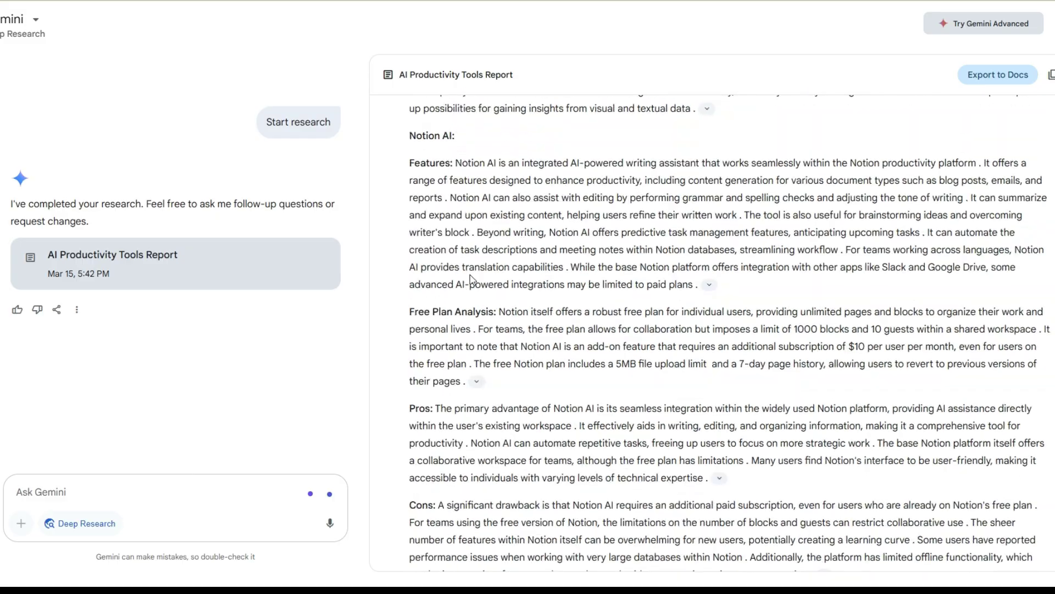
scroll(515, 313, down, 20)
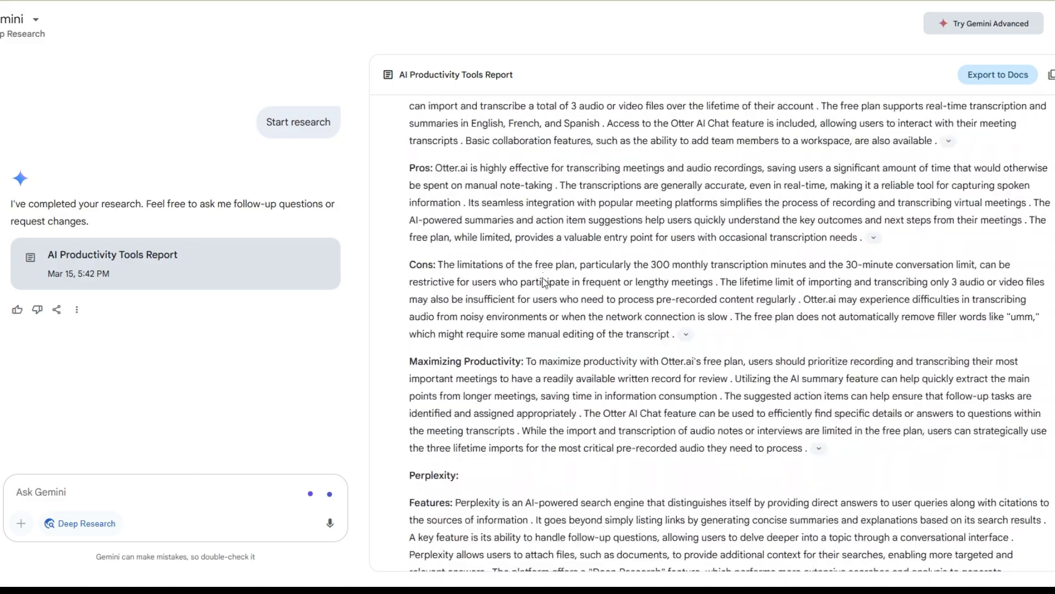
scroll(569, 299, down, 20)
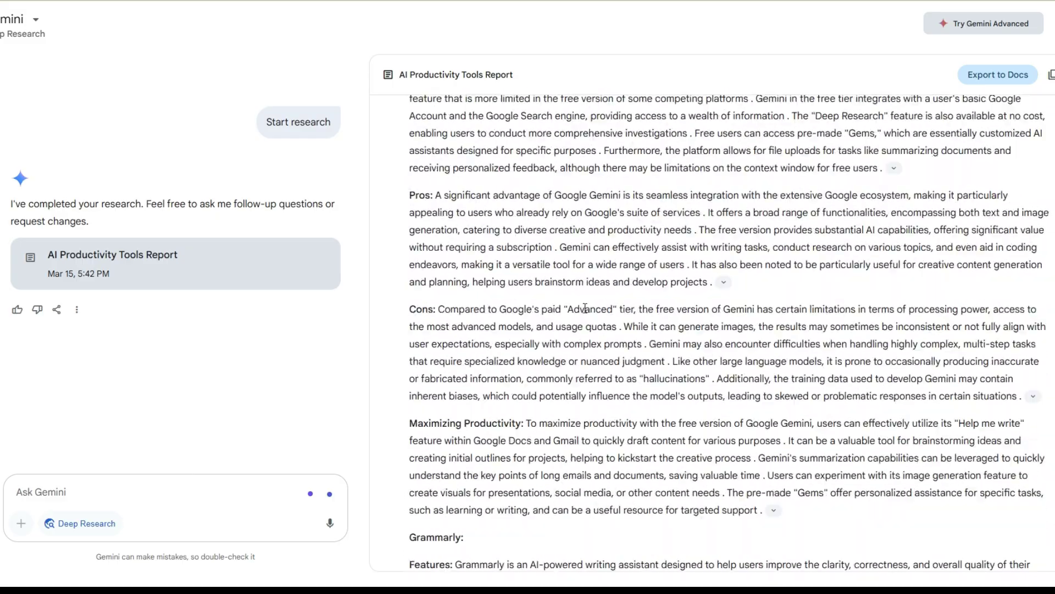
scroll(584, 306, down, 20)
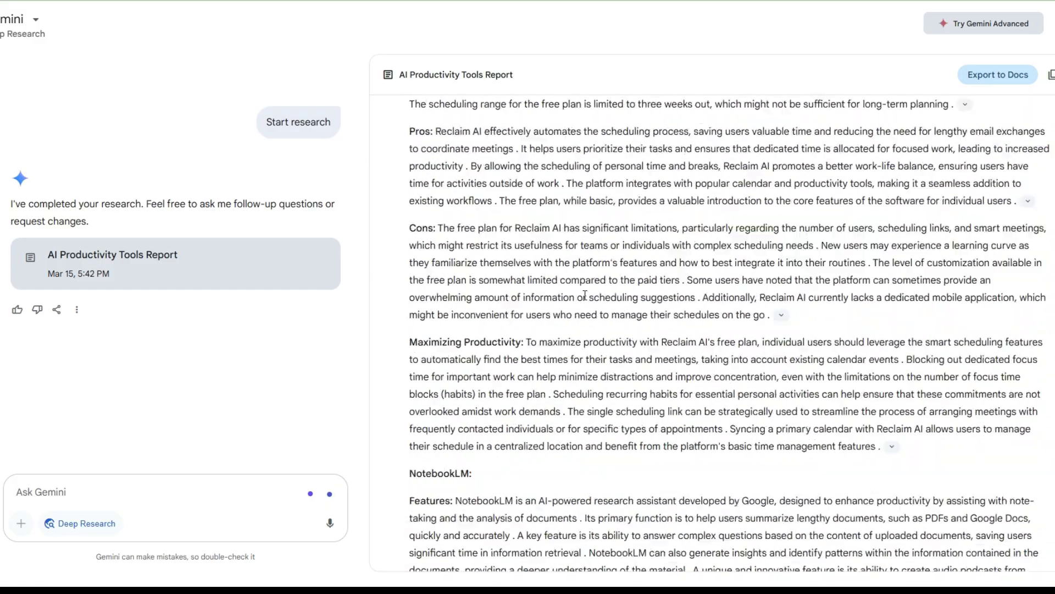
scroll(584, 296, down, 20)
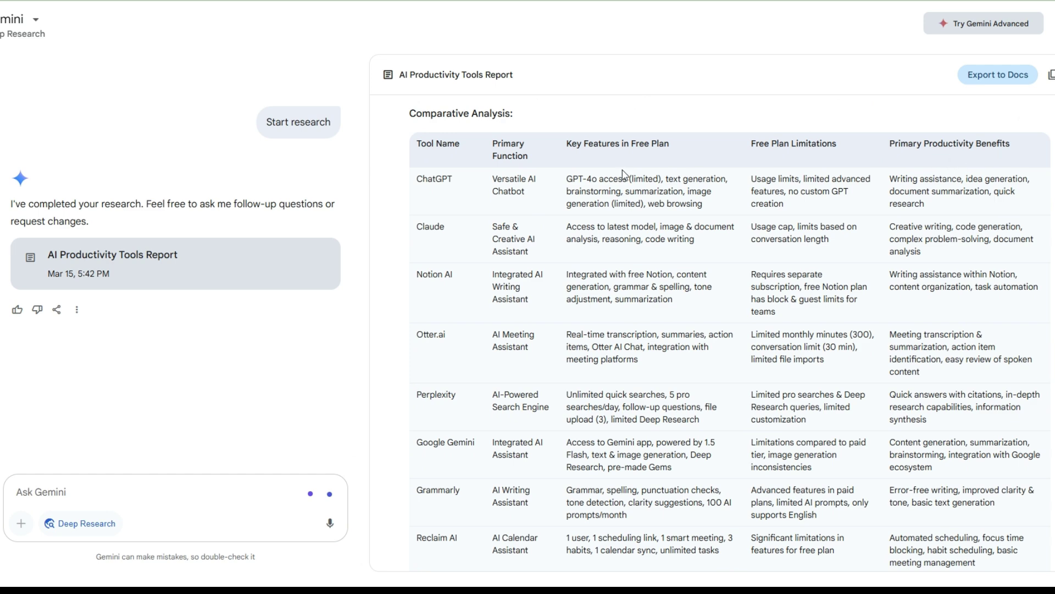
Review the Comparative Analysis table of the ten tools and read the report's conclusion and recommendations
scroll(560, 219, down, 1)
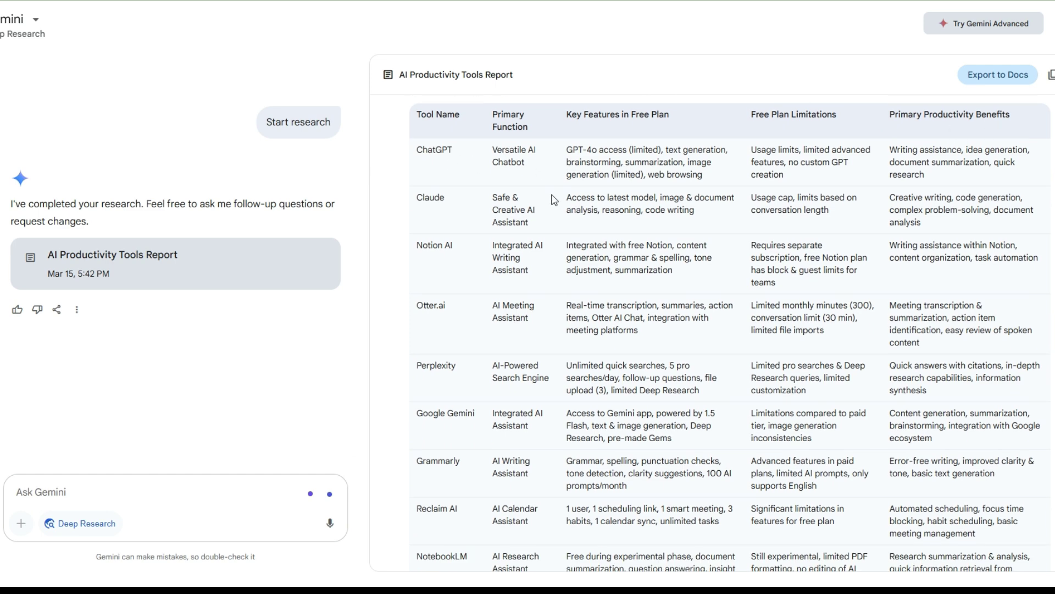
scroll(539, 236, up, 2)
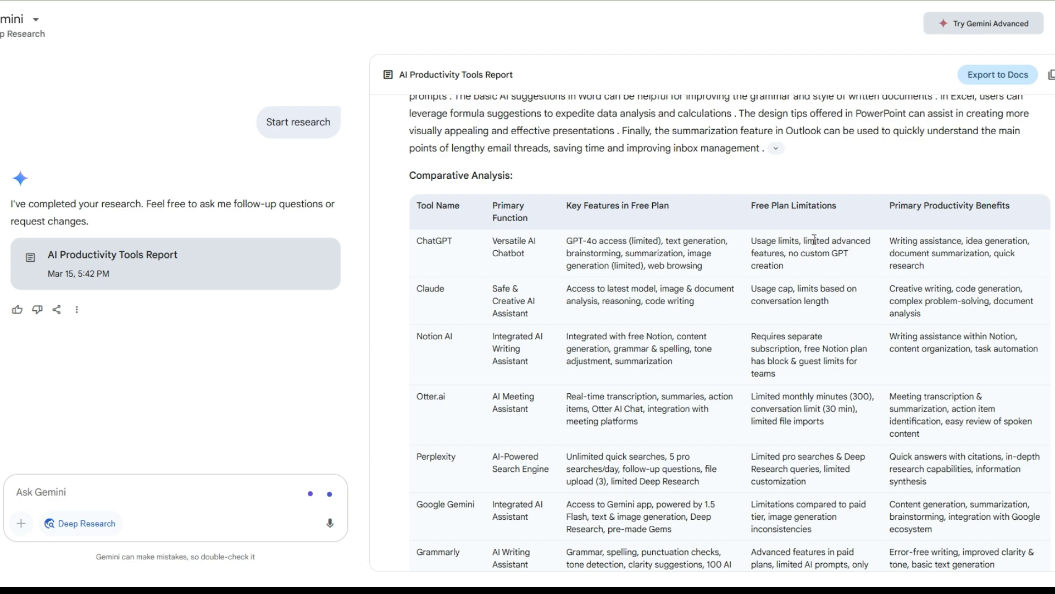
scroll(751, 289, down, 10)
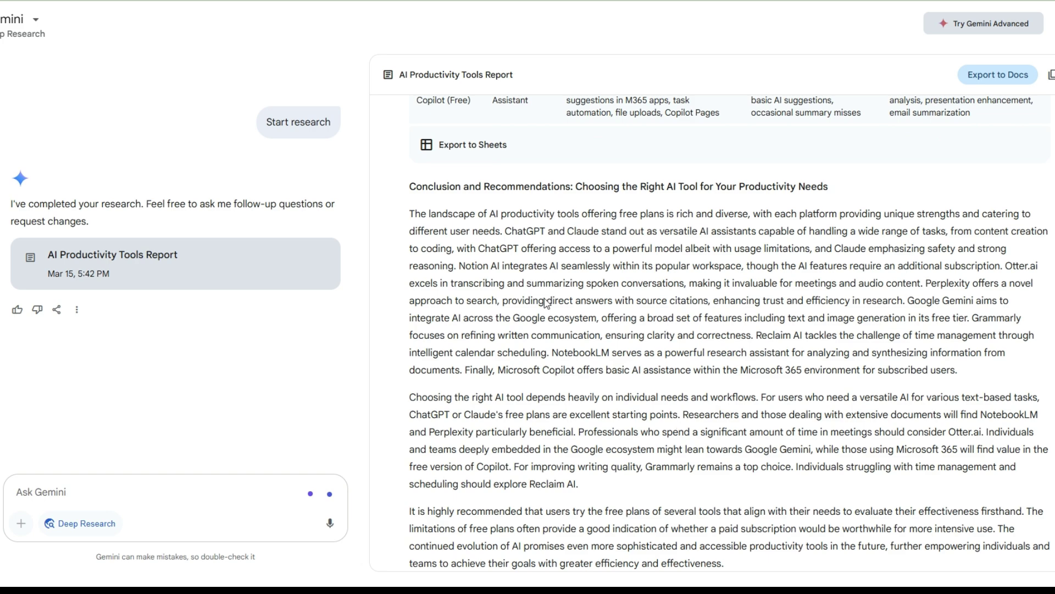
Look through the full list of sources used in the report, down to the unused sources and Thoughts sections
scroll(610, 259, down, 7)
scroll(598, 269, down, 3)
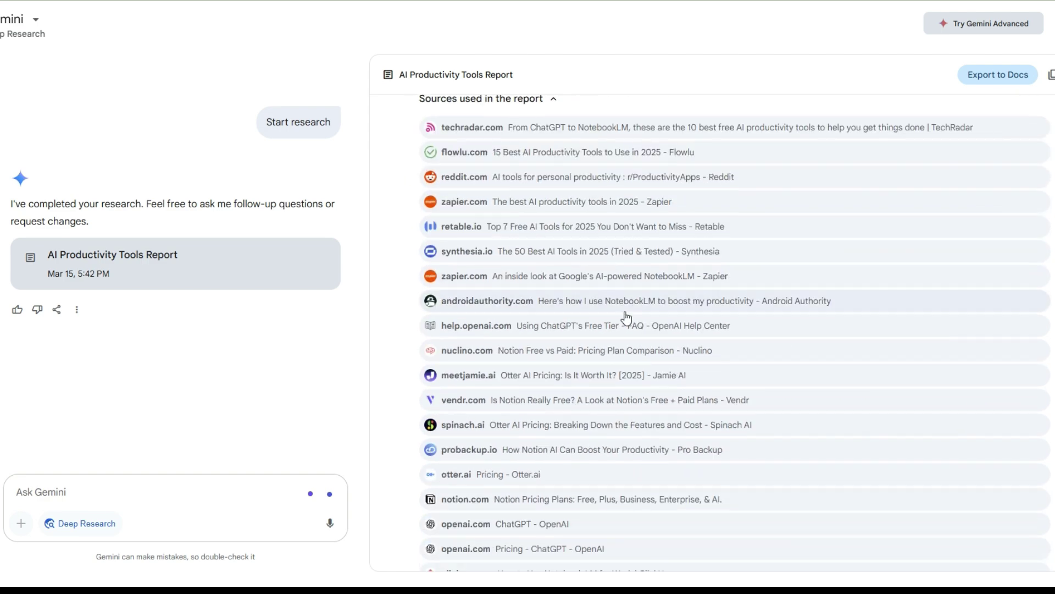
scroll(599, 308, up, 4)
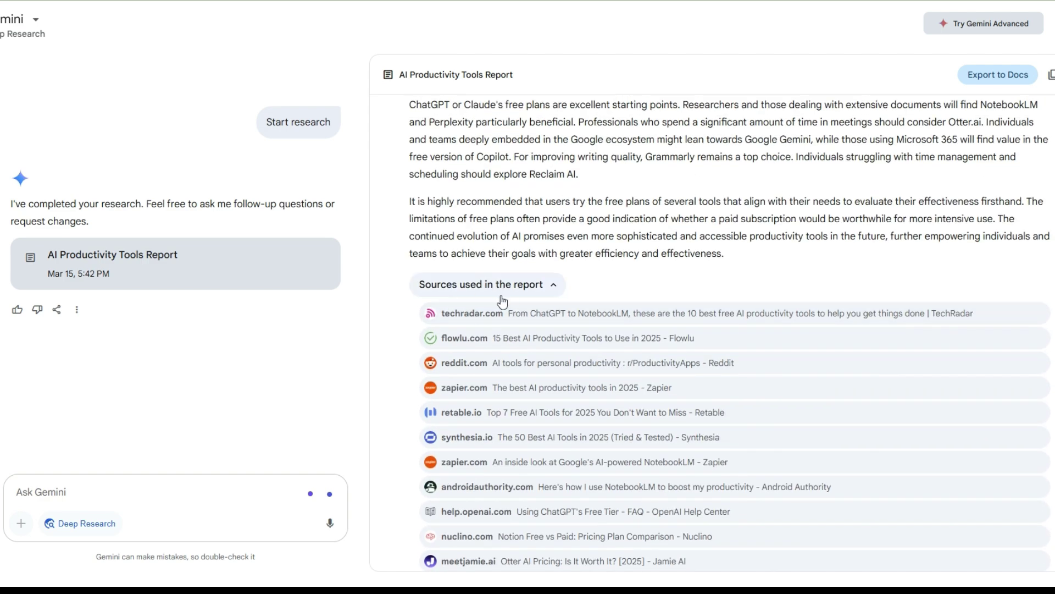
scroll(523, 303, down, 3)
scroll(522, 303, down, 20)
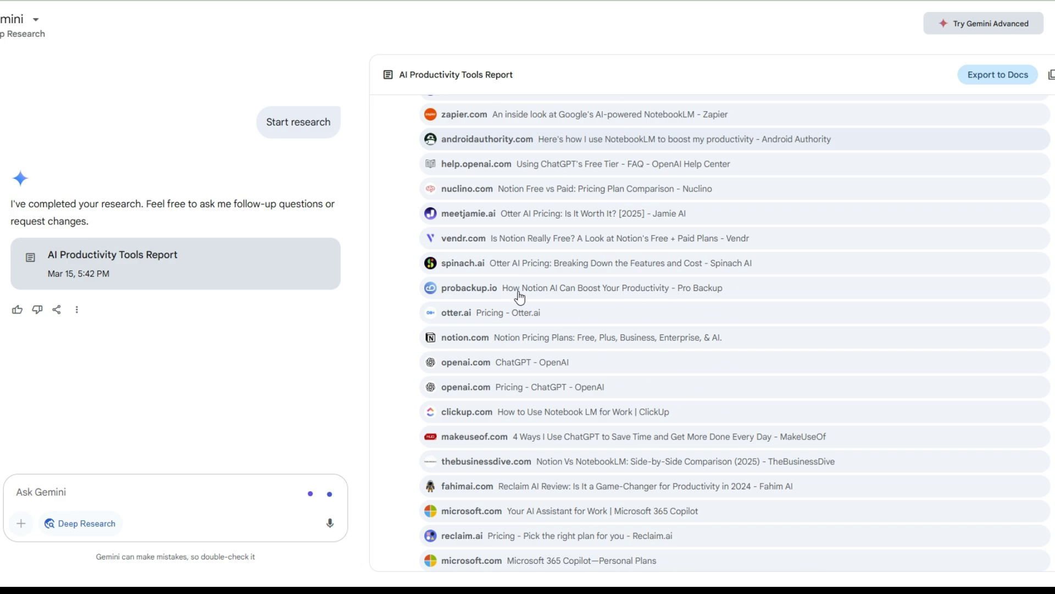
scroll(748, 432, up, 5)
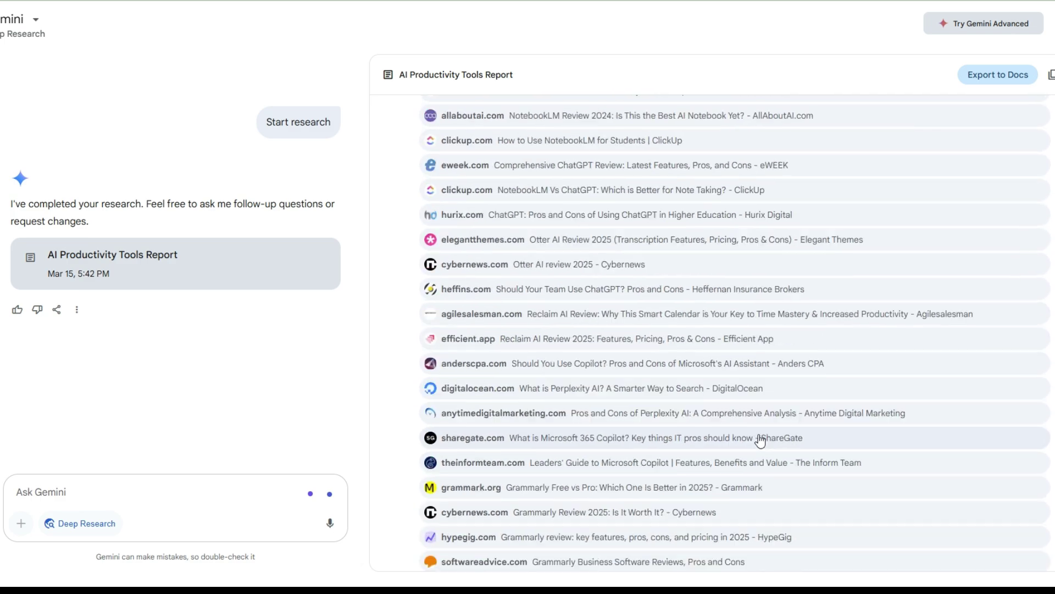
scroll(748, 421, down, 8)
scroll(748, 421, down, 1)
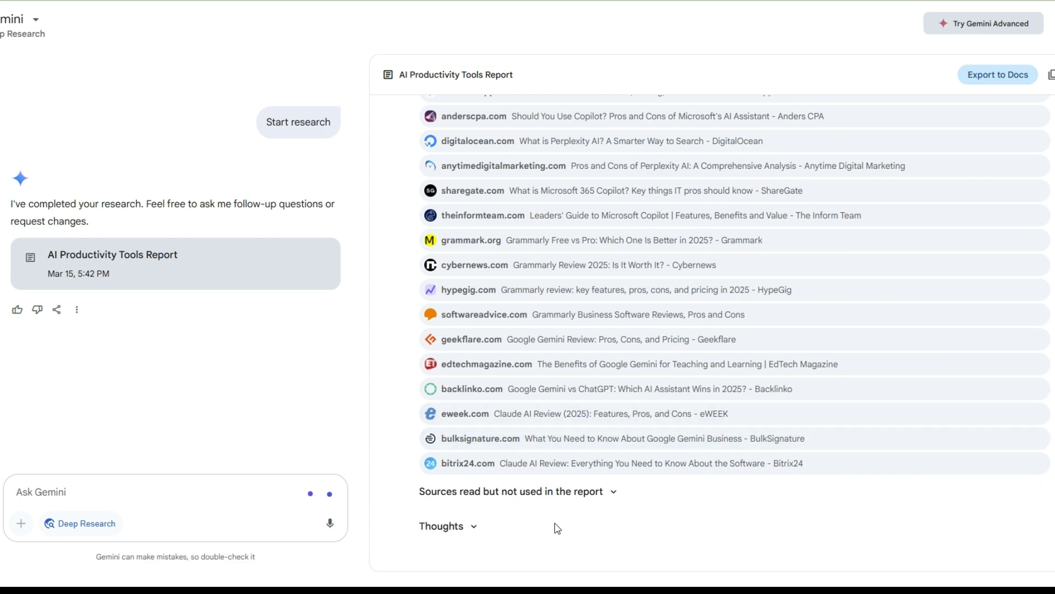
Export the AI Productivity Tools Report to Google Docs as a new document
scroll(665, 467, up, 5)
scroll(668, 451, up, 15)
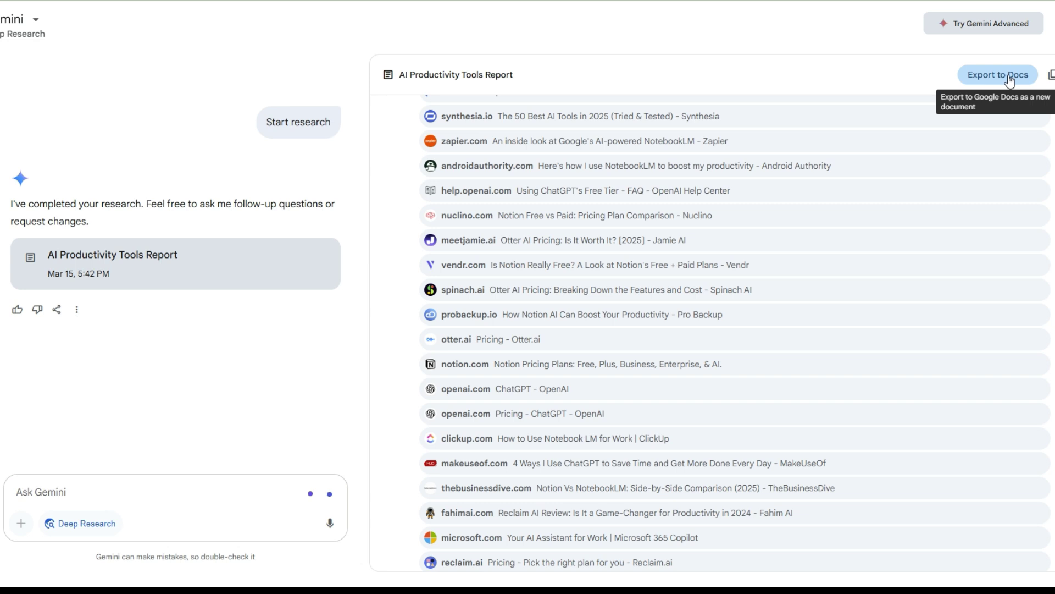
click(991, 83)
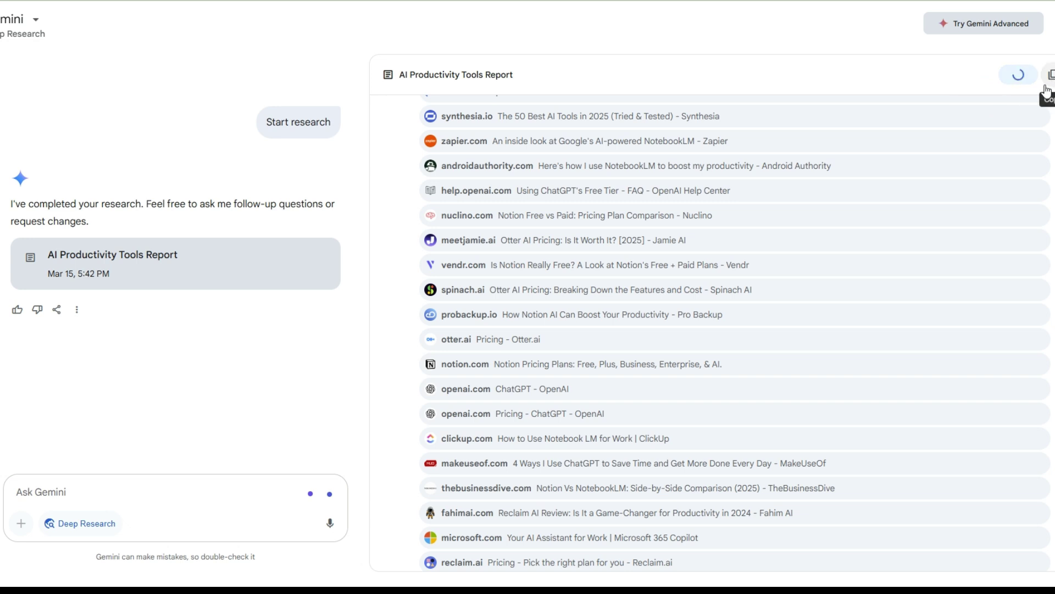
scroll(77, 143, up, 3)
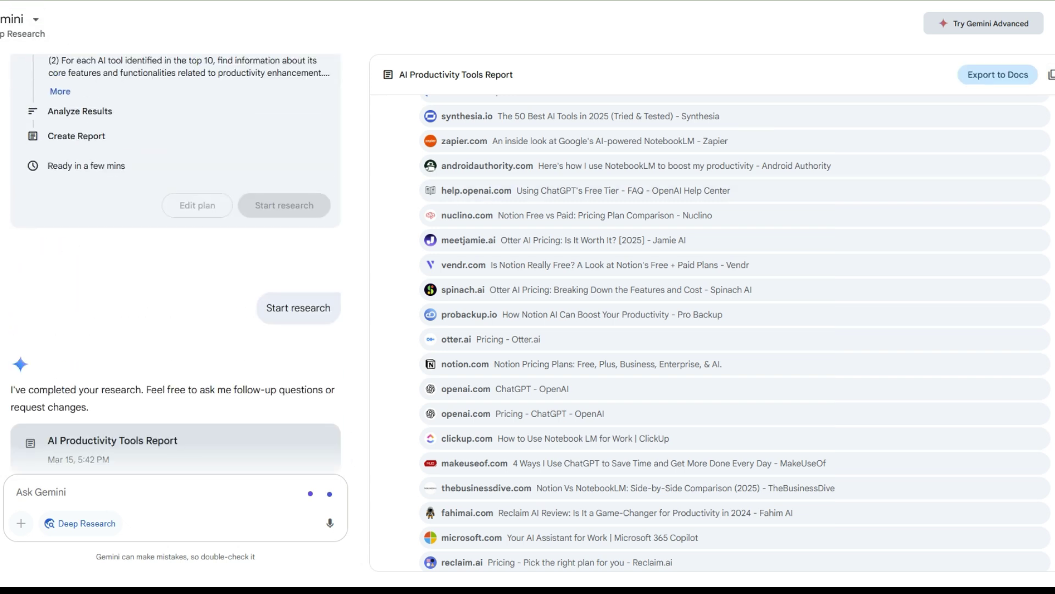
Start a new chat with the Personalization (experimental) model and connect Gemini Apps with the Search history
key(ctrl+shift+o)
click(52, 19)
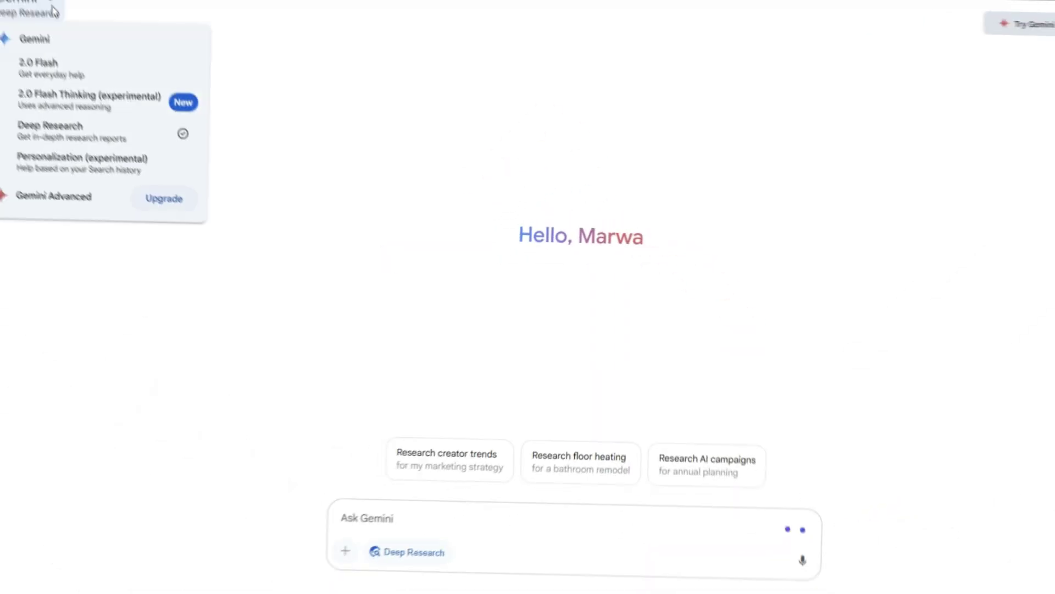
click(100, 180)
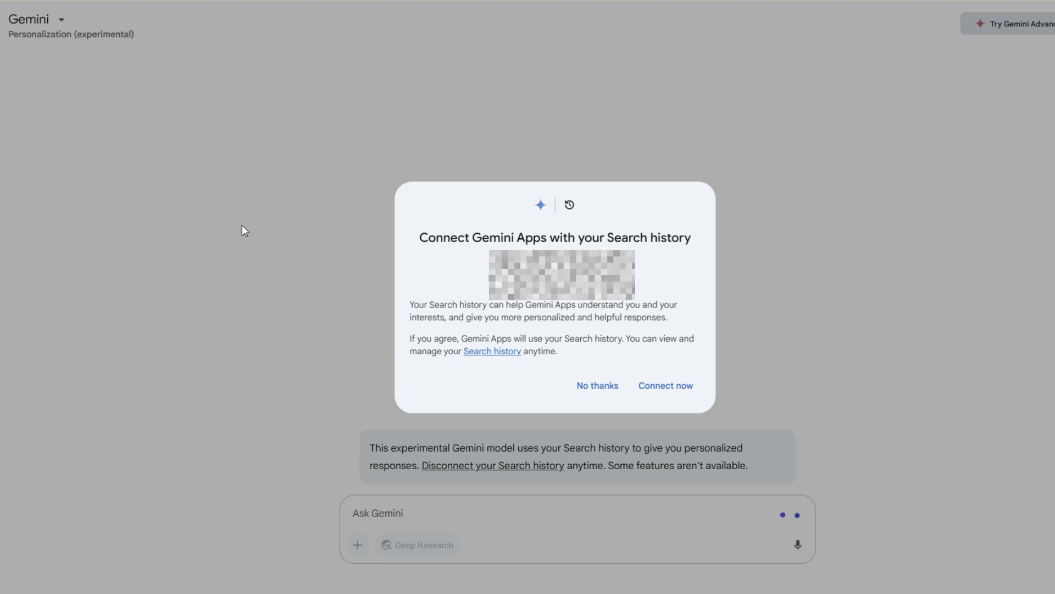
click(665, 386)
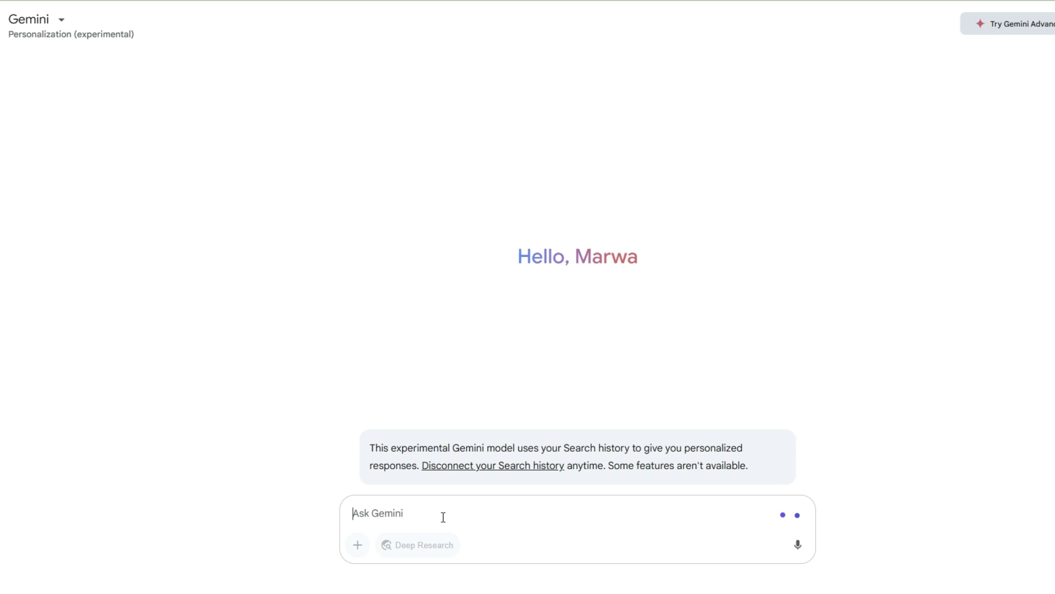
Ask the personalized model "What is the best ai tool in education today?"
text(W)
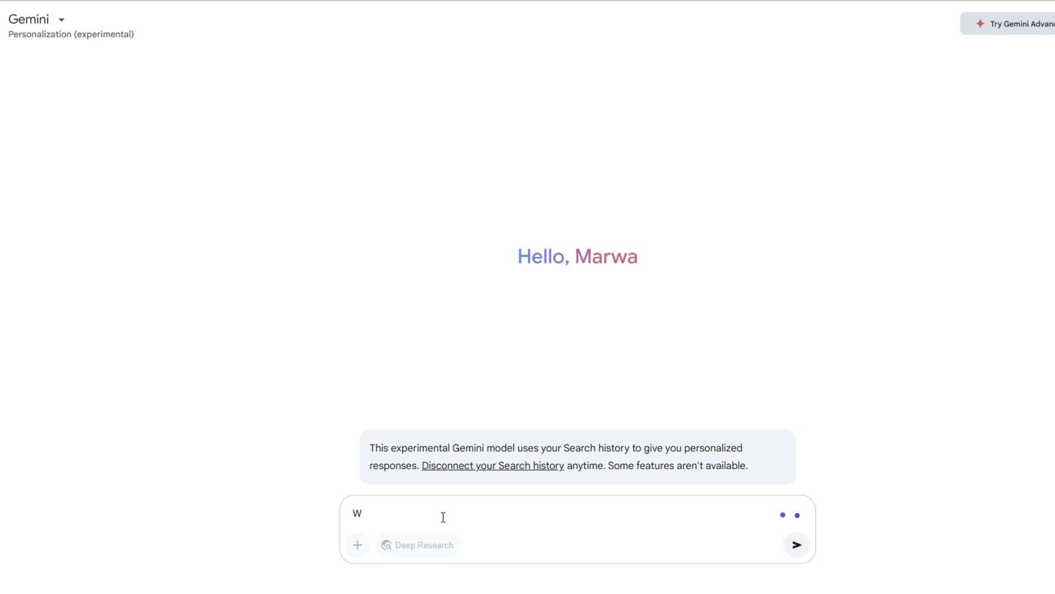
text(hat is the best ai tool in educa)
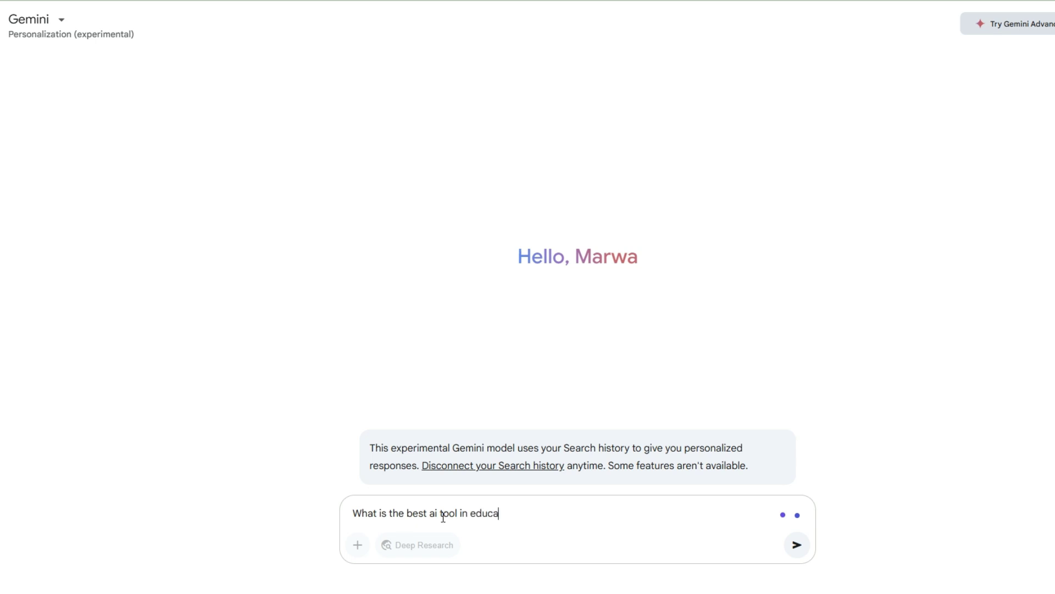
text(tion today?)
key(Return)
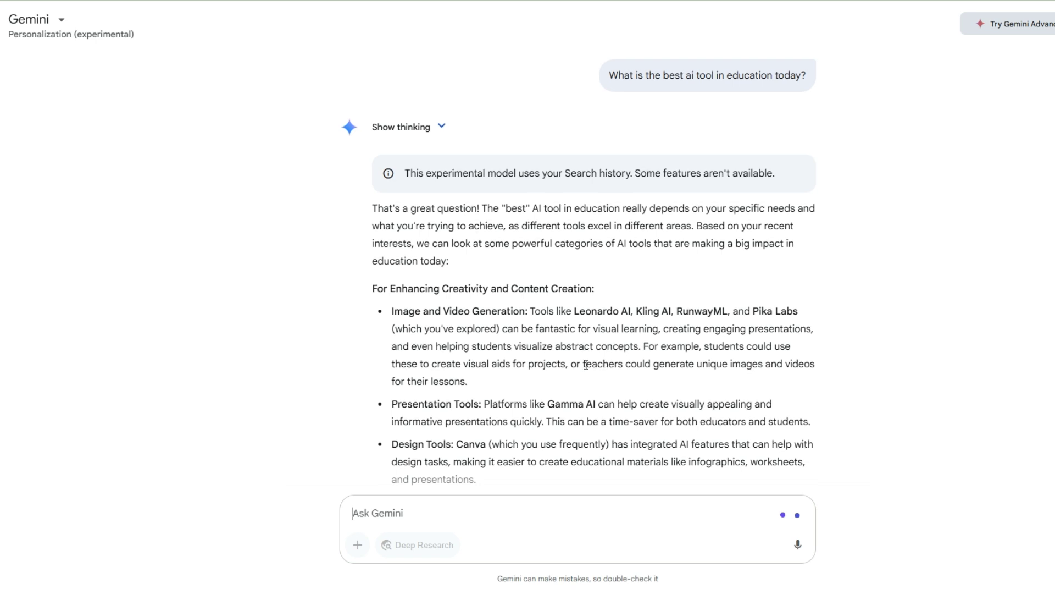
Read the personalized answer on AI tools in education, from content creation through emerging trends to the closing question
scroll(604, 360, down, 2)
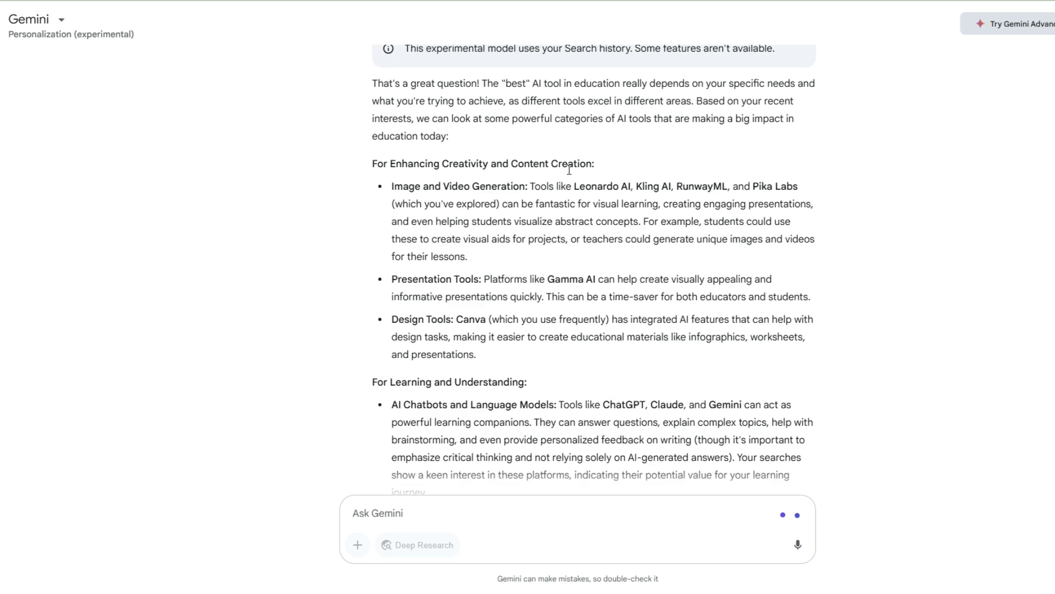
scroll(342, 259, down, 3)
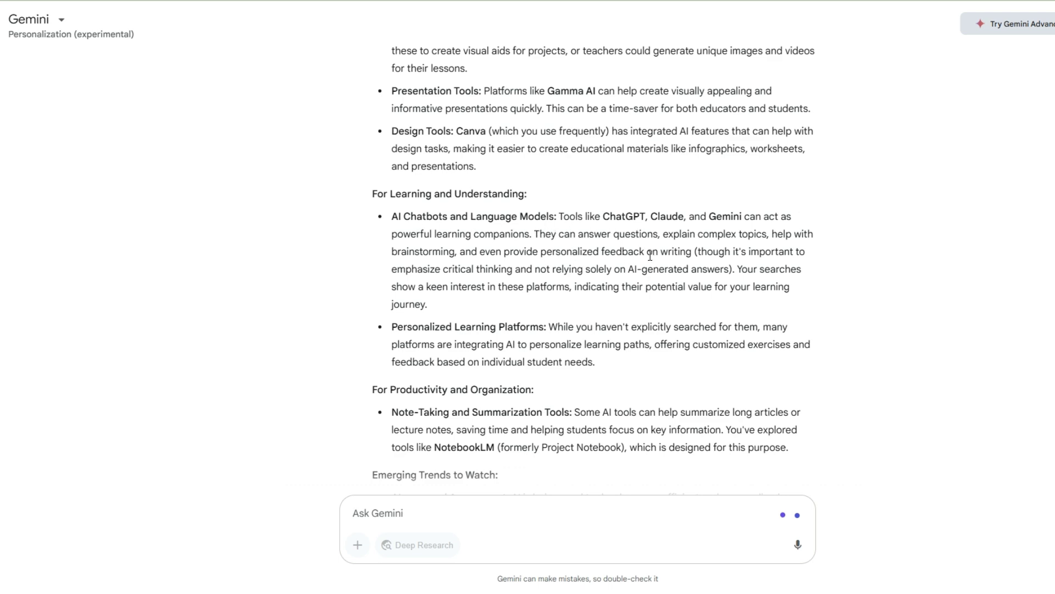
scroll(571, 229, down, 1)
scroll(572, 332, down, 1)
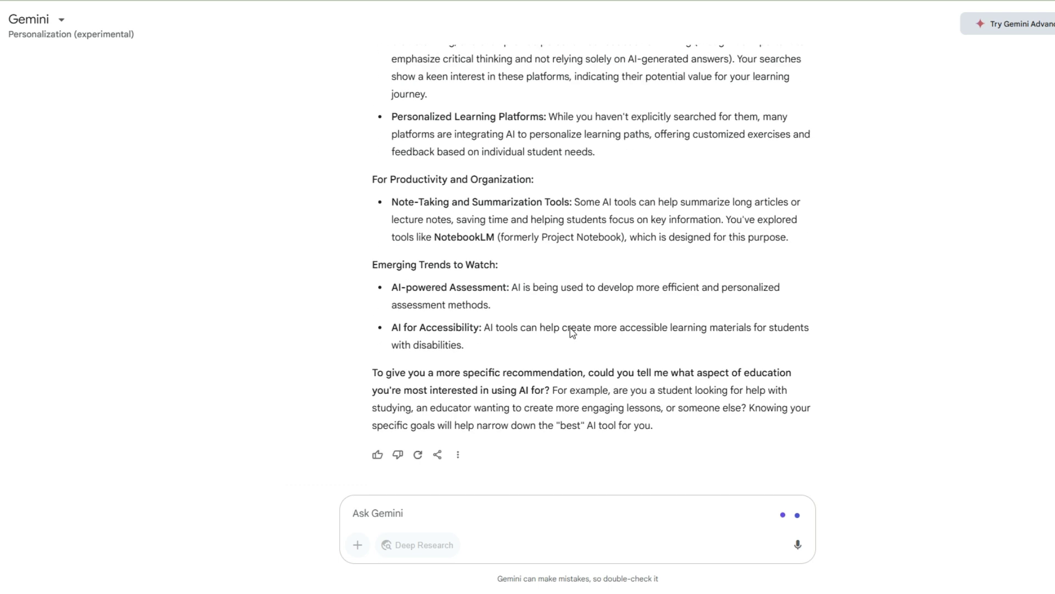
scroll(493, 330, up, 5)
scroll(510, 346, up, 3)
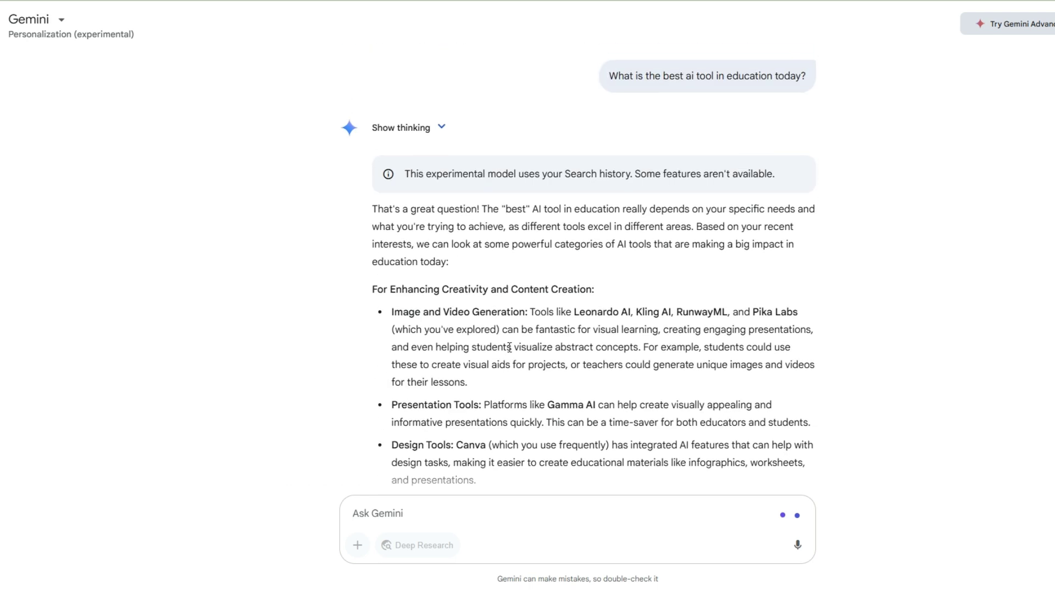